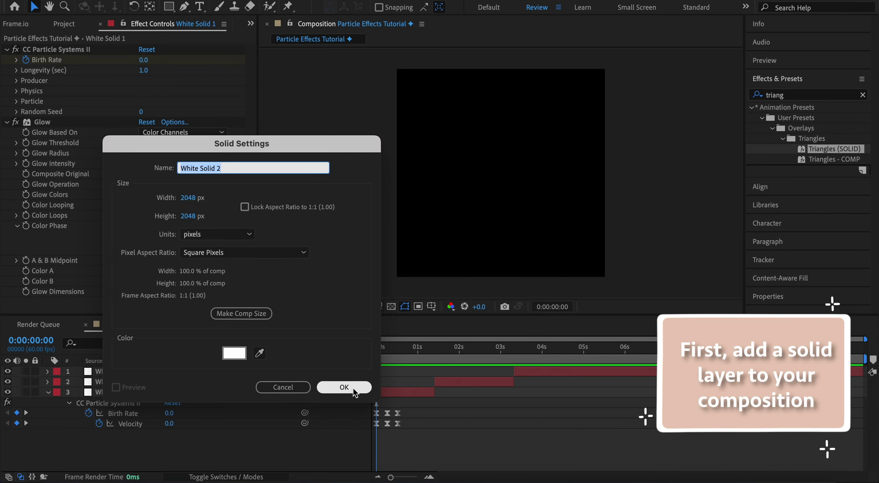
# Confirm the white solid, apply CC Particle Systems II to White Solid 2, and choose Lens Convex particles.
pyautogui.click(344, 387)
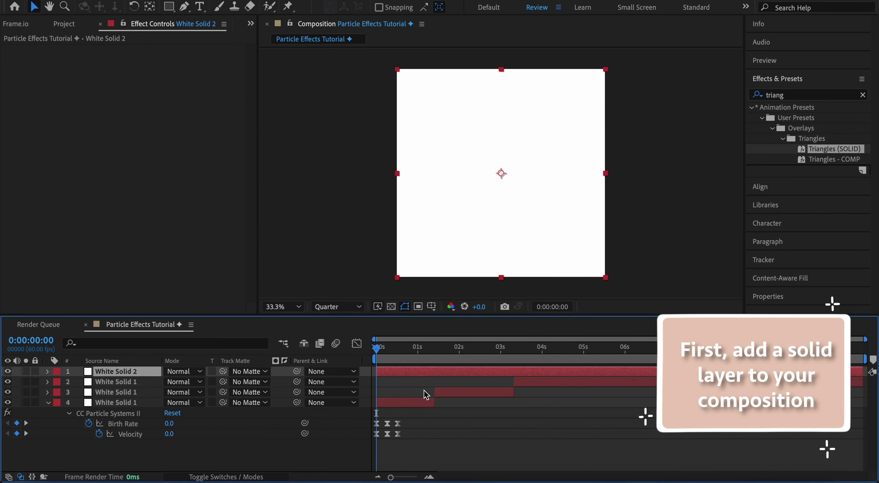
pyautogui.moveTo(811, 201); pyautogui.dragTo(430, 377)
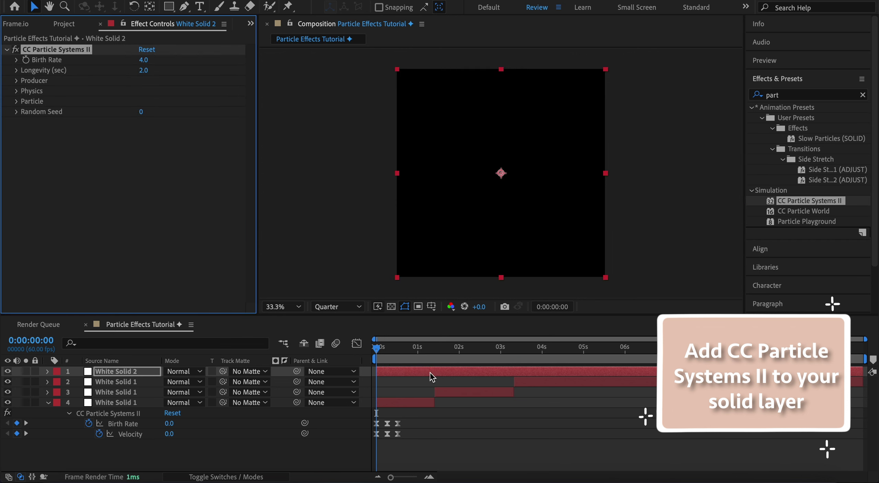
pyautogui.click(143, 60)
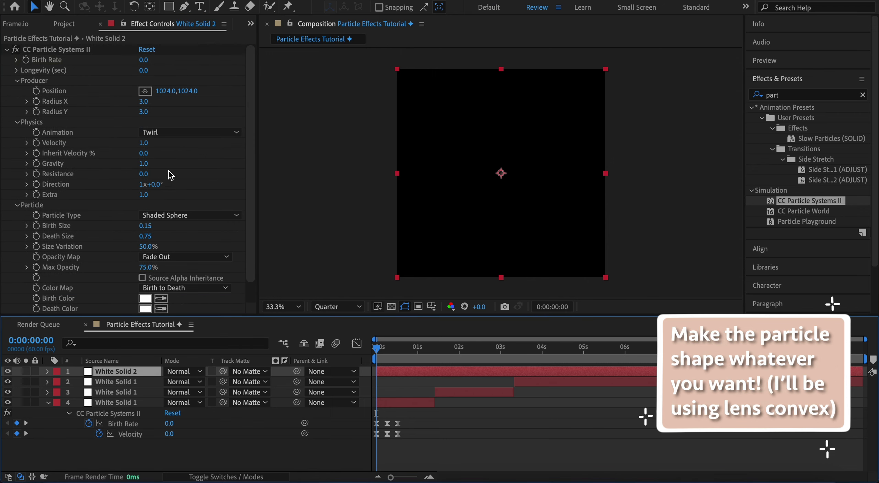
pyautogui.click(190, 216)
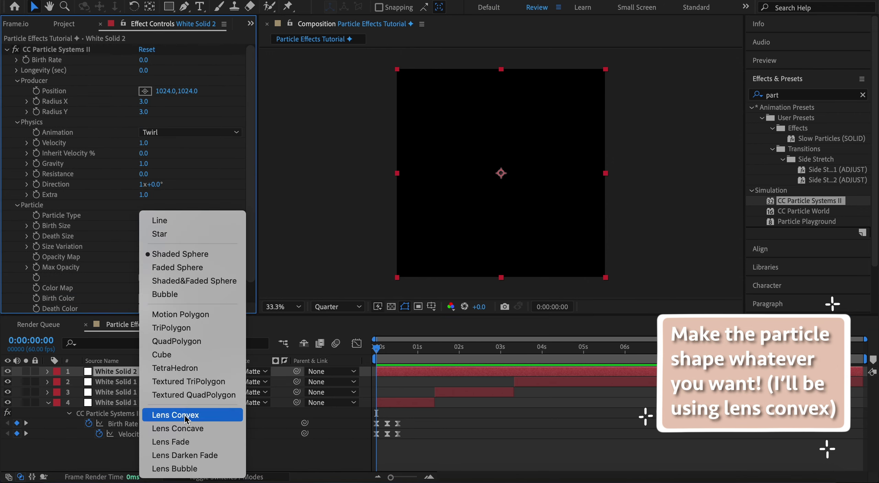
pyautogui.click(184, 415)
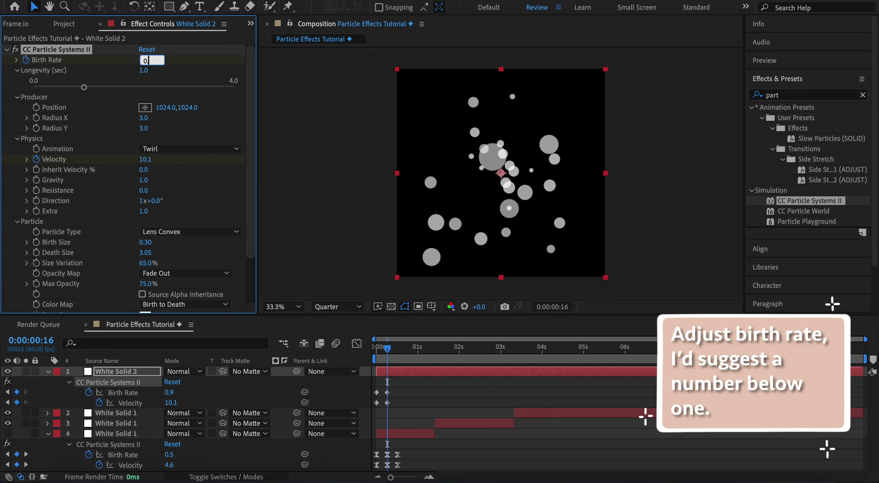
# Keyframe Birth Rate 0.5 and Velocity 4.6, then return the playhead to frame 4.
pyautogui.press('Return')
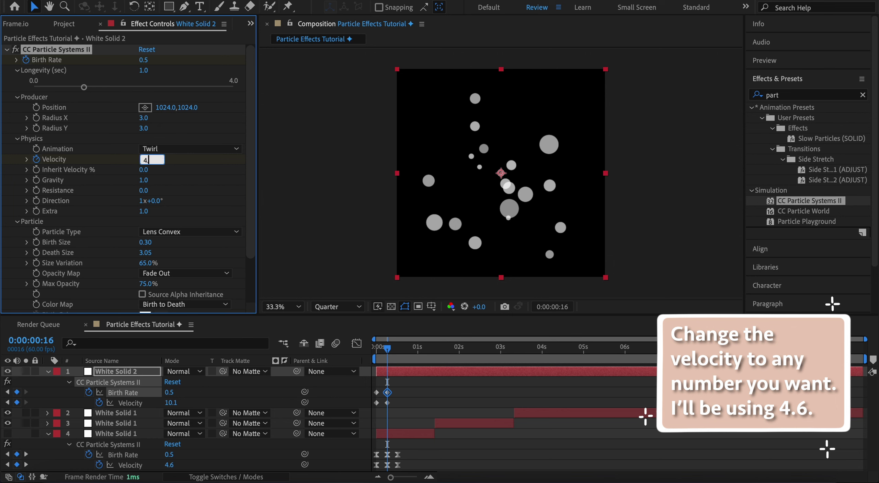
pyautogui.write('.6')
pyautogui.press('Return')
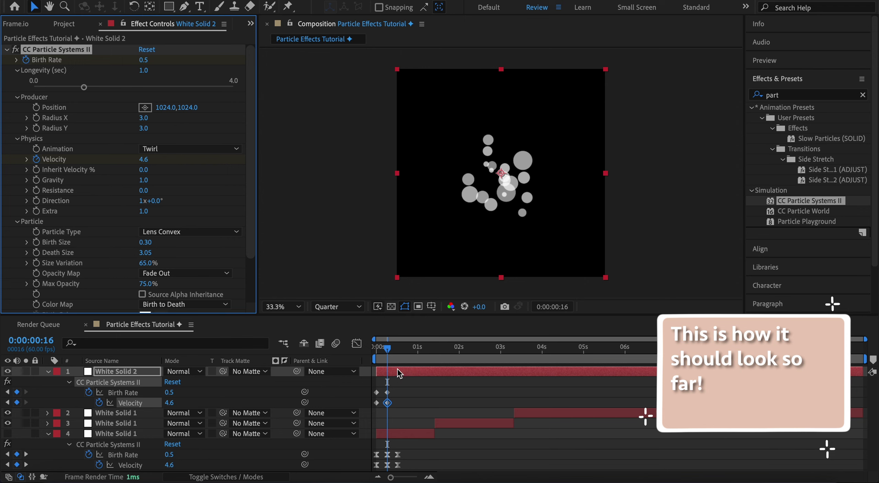
pyautogui.moveTo(387, 349)
pyautogui.mouseDown()
pyautogui.moveTo(377, 363)
pyautogui.moveTo(388, 357)
pyautogui.mouseUp()
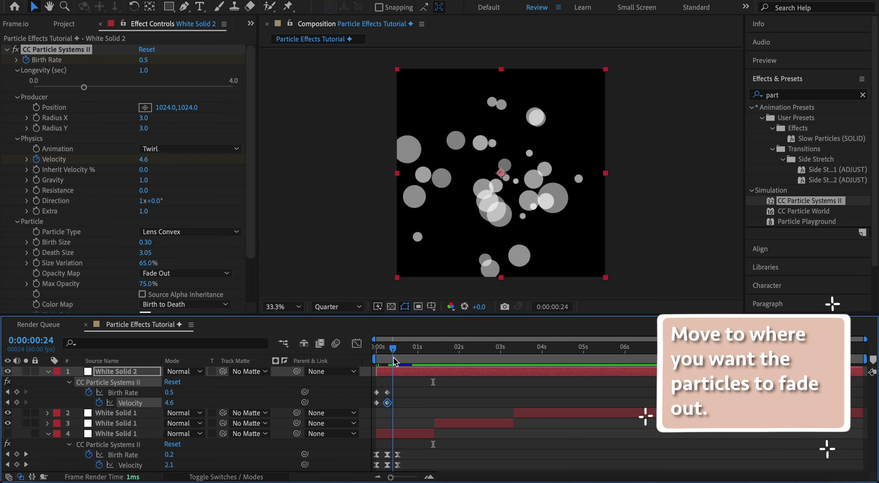
# At frame 31, keyframe Birth Rate and Velocity back to 0.
pyautogui.moveTo(389, 357); pyautogui.dragTo(398, 357)
pyautogui.click(147, 60)
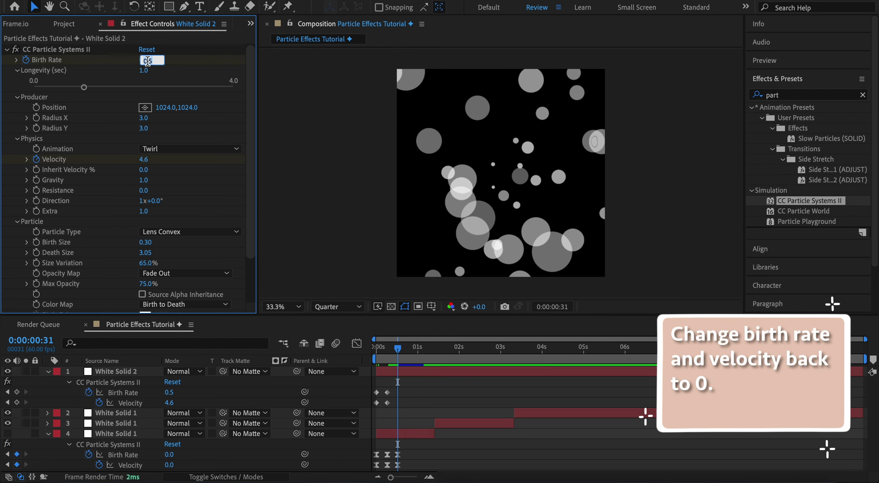
pyautogui.write('0')
pyautogui.press('Return')
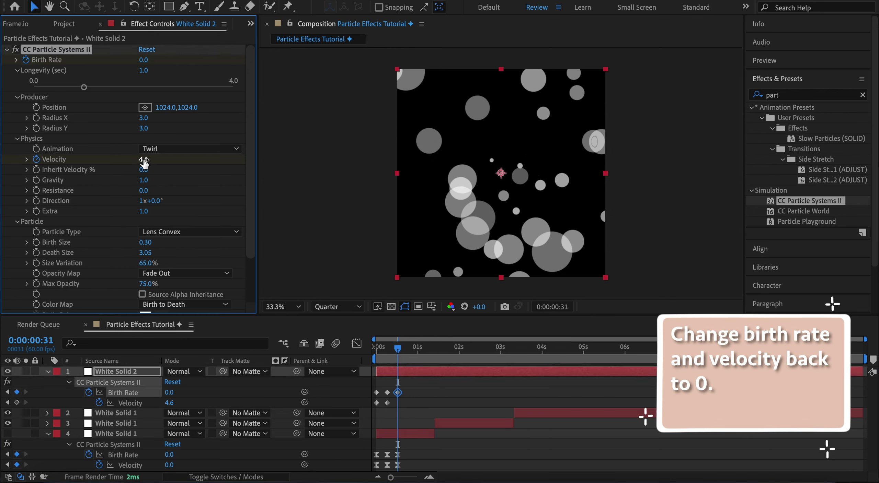
pyautogui.hotkey('ctrl', 'z')
pyautogui.click(144, 161)
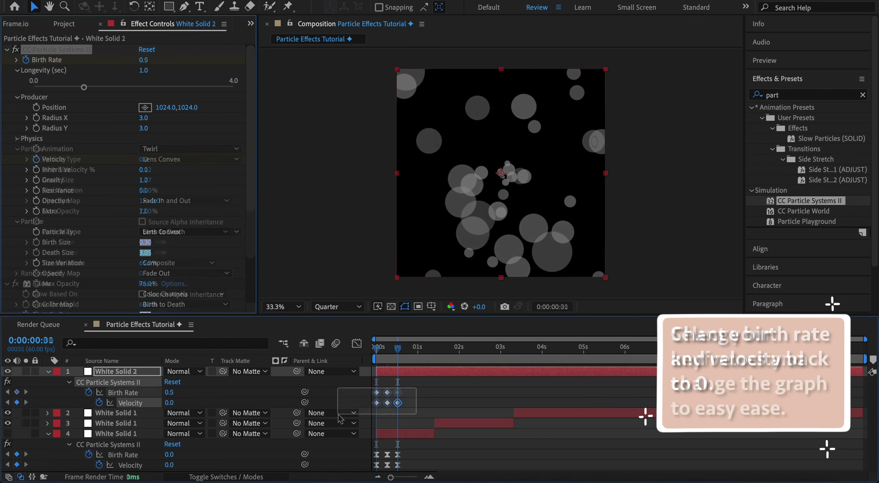
# Apply Easy Ease to the selected rate keyframes and preview the animation.
pyautogui.rightClick(404, 406)
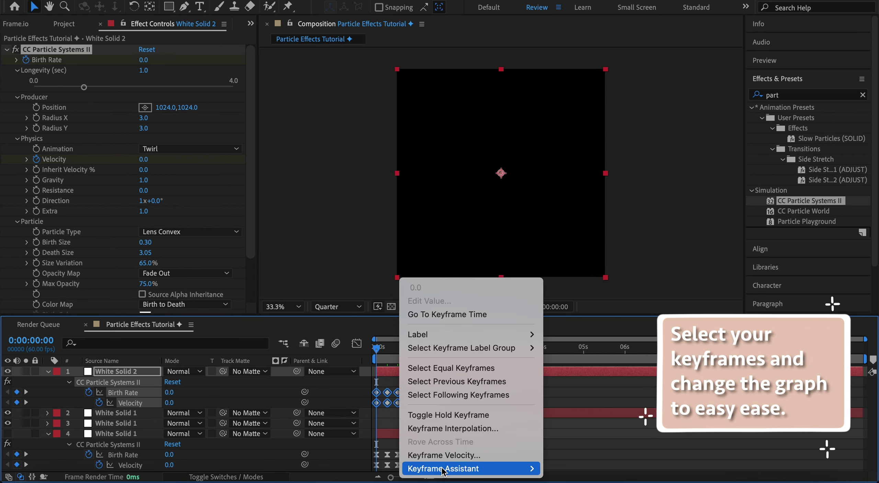
pyautogui.moveTo(443, 469)
pyautogui.click(592, 388)
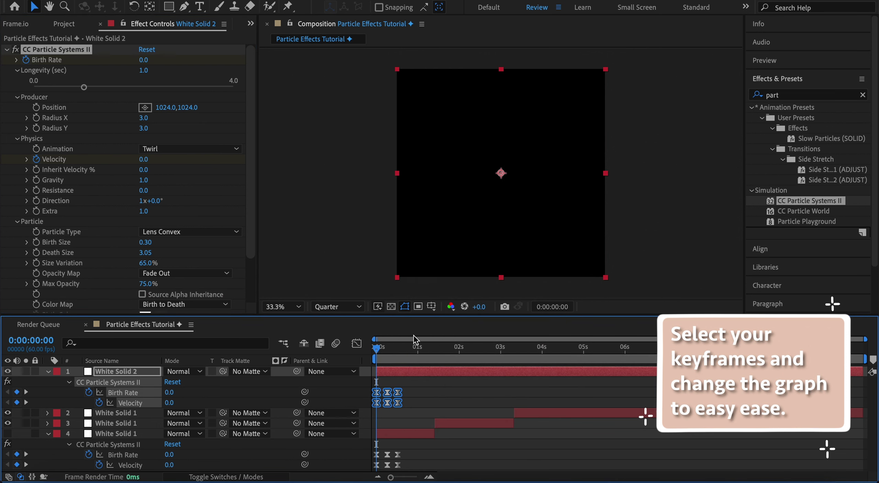
pyautogui.click(430, 394)
pyautogui.press('space')
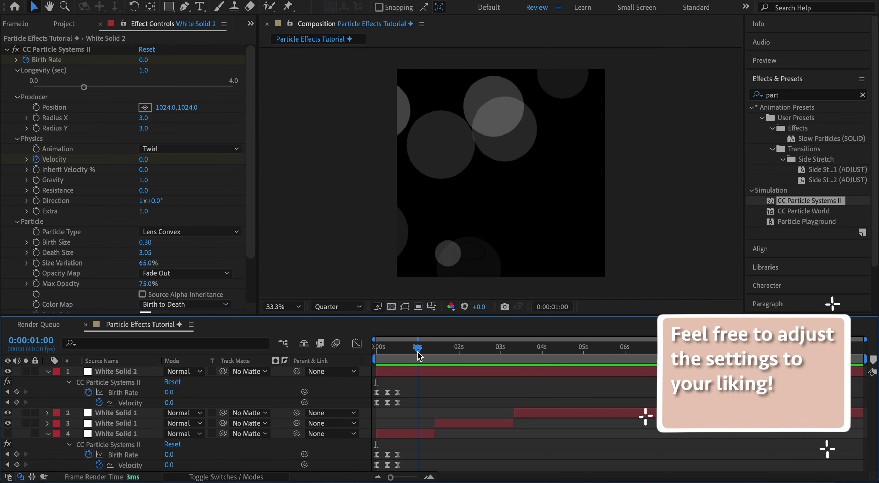
# Reduce particle Death Size to 1.39 and preview the particles.
pyautogui.moveTo(144, 253); pyautogui.dragTo(57, 269)
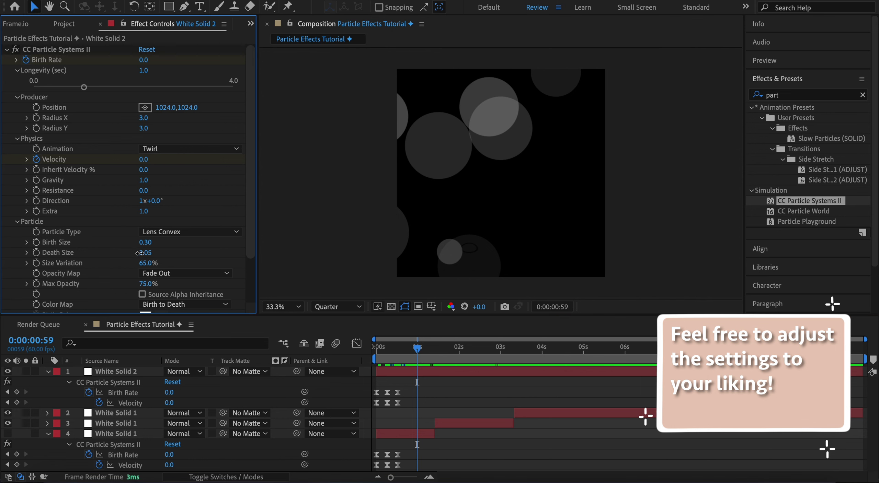
pyautogui.click(400, 370)
pyautogui.press('space')
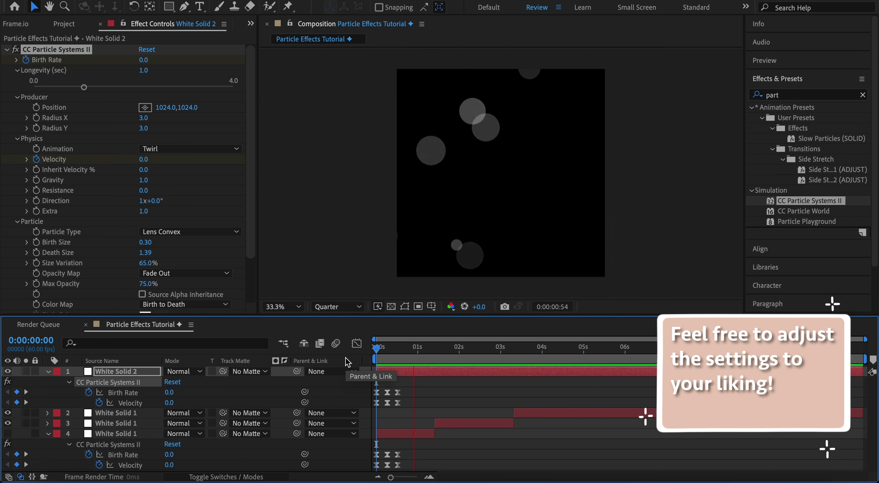
pyautogui.press('space')
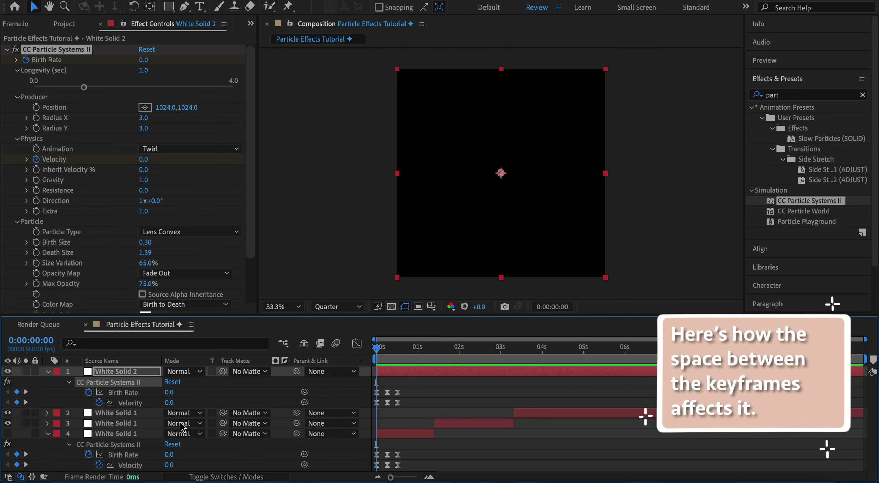
pyautogui.click(411, 402)
pyautogui.press('space')
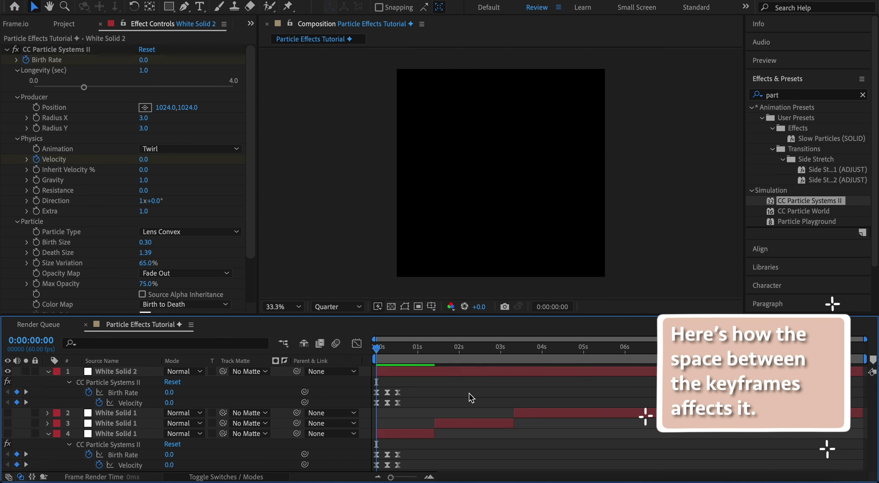
# Respace the Birth Rate and Velocity keyframes, preview, and confirm a new white 2048×2048 solid.
pyautogui.moveTo(417, 388); pyautogui.dragTo(374, 419)
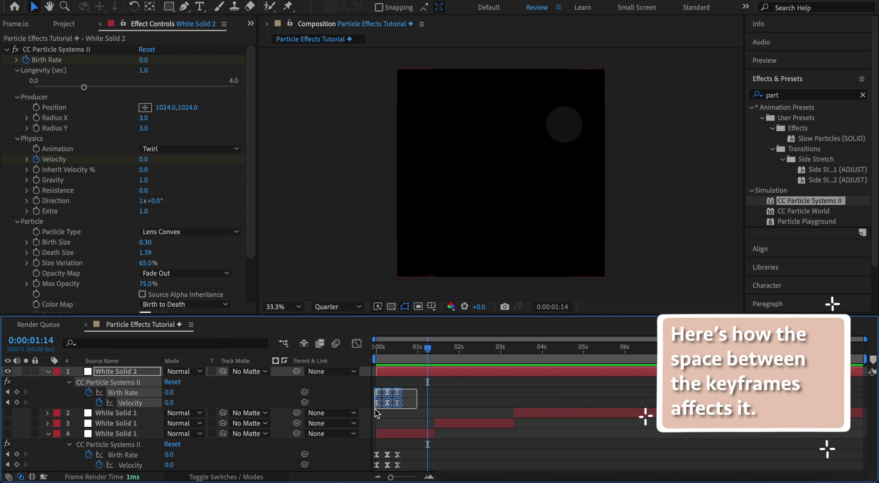
pyautogui.moveTo(435, 394); pyautogui.dragTo(440, 394)
pyautogui.press('space')
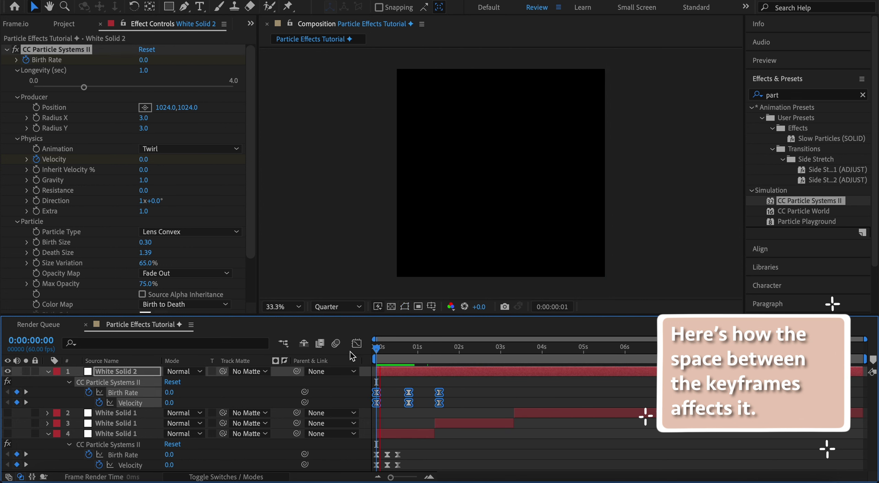
pyautogui.press('space')
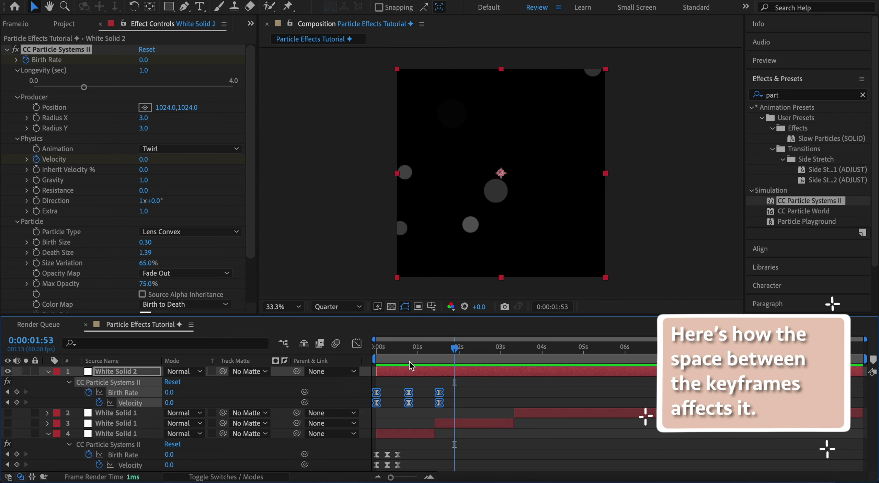
pyautogui.moveTo(417, 388)
pyautogui.mouseDown()
pyautogui.moveTo(403, 410)
pyautogui.moveTo(396, 392)
pyautogui.mouseUp()
pyautogui.press('space')
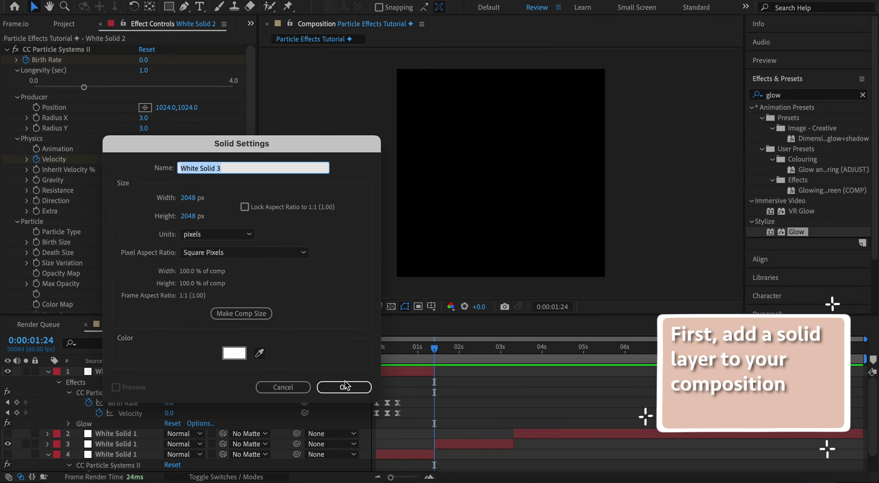
pyautogui.click(345, 386)
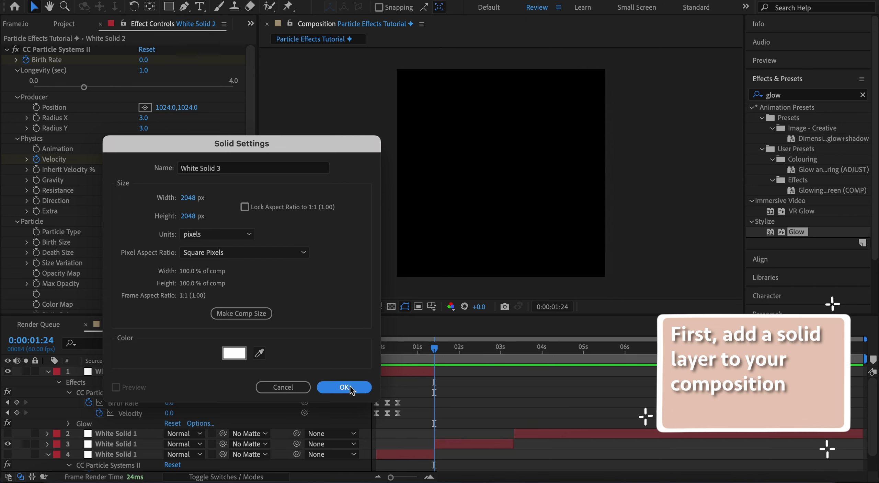
# Create White Solid 3 and drag CC Particle Systems II onto it.
pyautogui.hotkey('ctrl', 'shift', 'd')
pyautogui.write('parti')
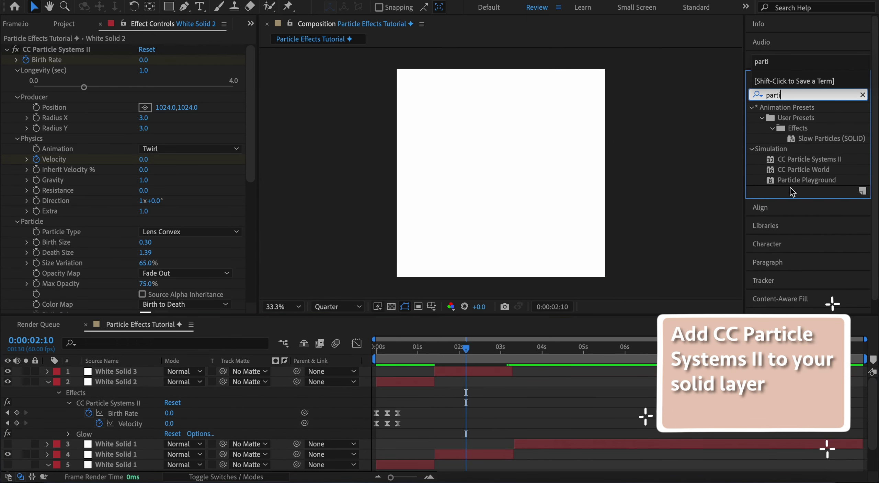
pyautogui.moveTo(809, 159); pyautogui.dragTo(732, 192)
pyautogui.moveTo(474, 366); pyautogui.dragTo(474, 366)
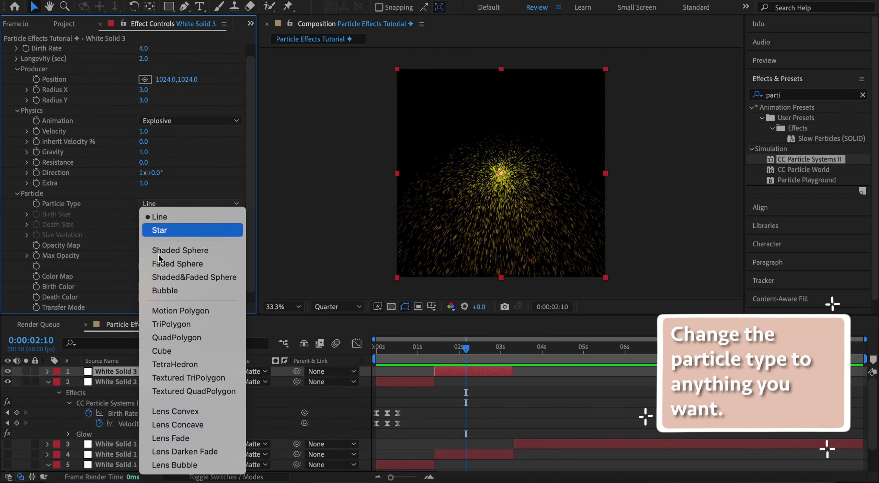
# Make the particles Faded Spheres with a white birth colour.
pyautogui.click(206, 264)
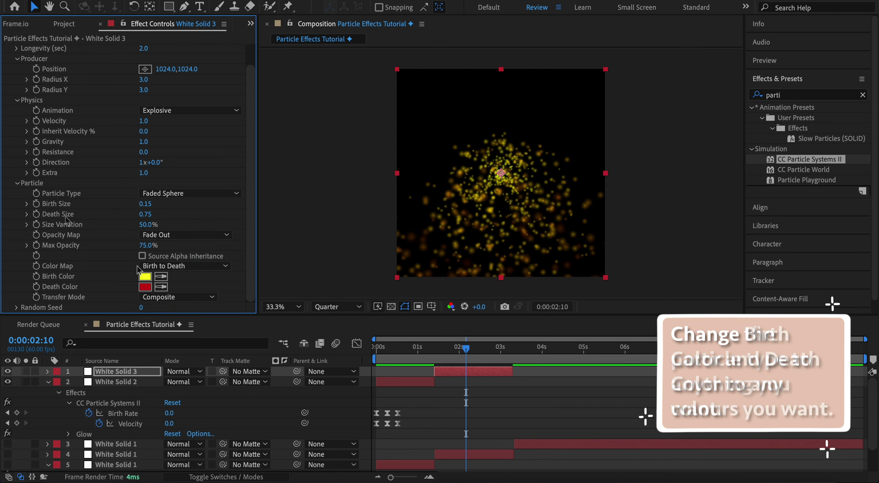
pyautogui.click(145, 287)
pyautogui.click(74, 88)
pyautogui.press('Return')
# Set the death colour to a saturated deep red (BF122C).
pyautogui.click(144, 288)
pyautogui.moveTo(76, 42); pyautogui.dragTo(50, 3)
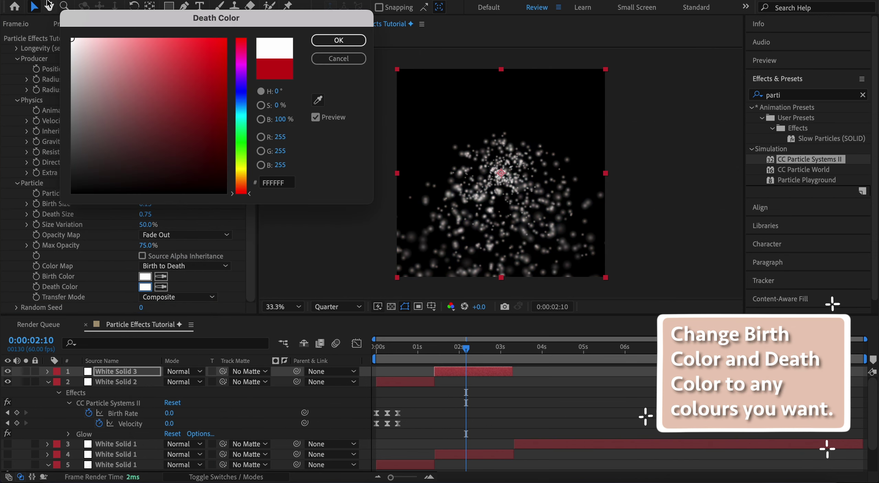
pyautogui.moveTo(143, 71); pyautogui.dragTo(108, 55)
pyautogui.moveTo(241, 69); pyautogui.dragTo(241, 98)
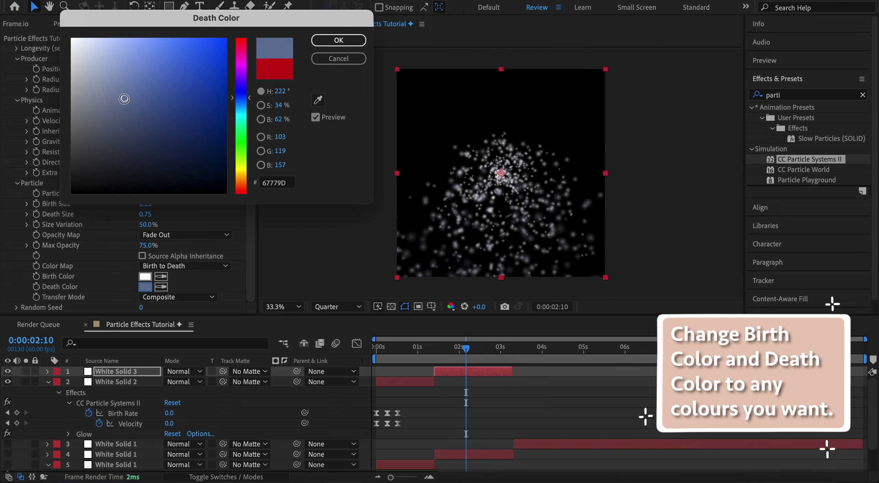
pyautogui.moveTo(122, 94); pyautogui.dragTo(201, 60)
pyautogui.moveTo(246, 35); pyautogui.dragTo(242, 194)
pyautogui.click(226, 89)
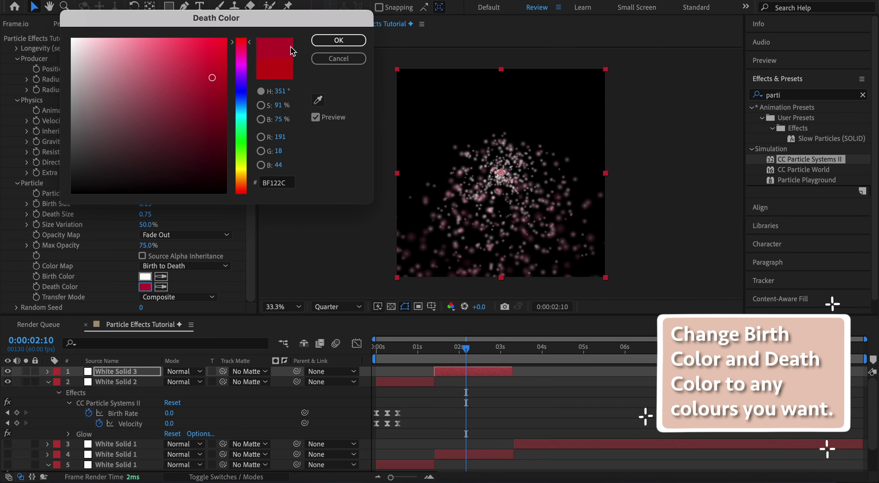
pyautogui.click(339, 40)
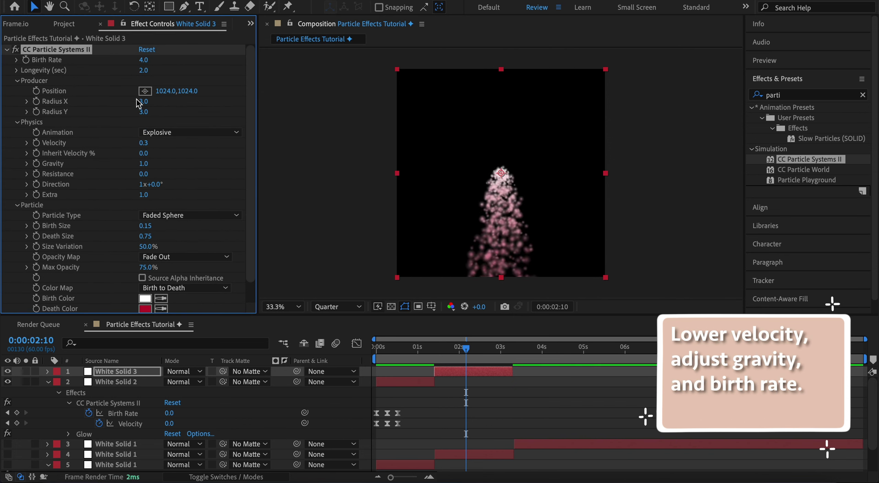
# Set Gravity 0, Birth Rate 0.3 and Velocity 0, and enlarge Radius Y into a vertical column.
pyautogui.moveTo(144, 101); pyautogui.dragTo(152, 101)
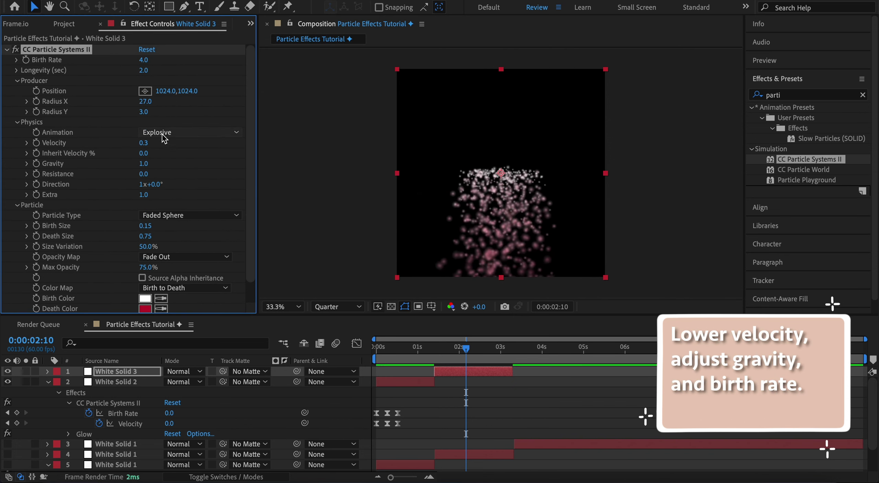
pyautogui.hotkey('ctrl', 'z')
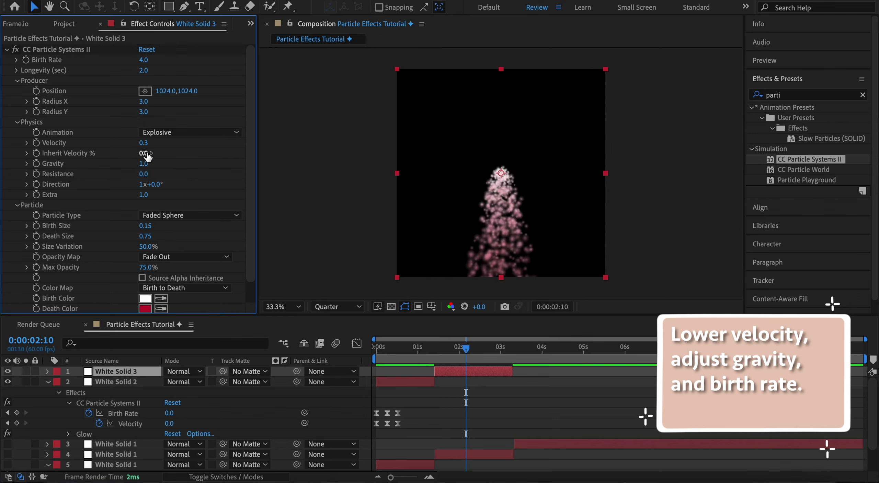
pyautogui.moveTo(145, 155)
pyautogui.mouseDown()
pyautogui.moveTo(172, 155)
pyautogui.moveTo(92, 171)
pyautogui.mouseUp()
pyautogui.hotkey('ctrl', 'z')
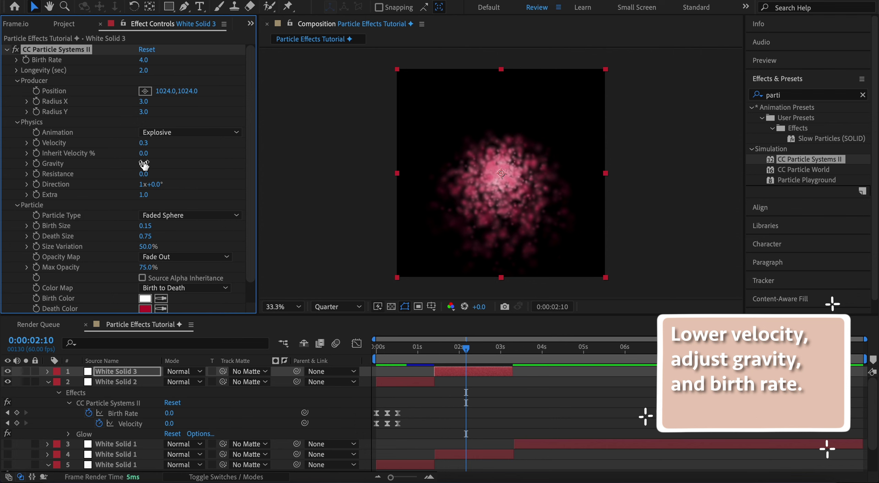
pyautogui.write('0')
pyautogui.press('Return')
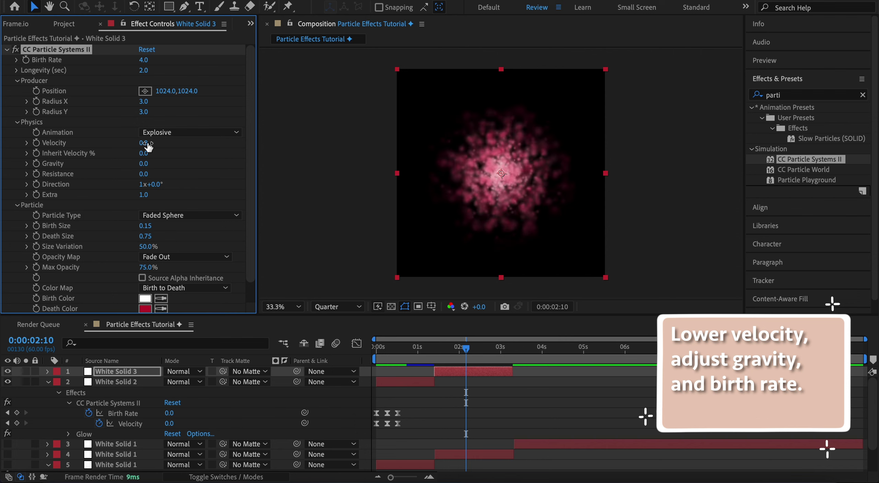
pyautogui.moveTo(145, 60); pyautogui.dragTo(108, 60)
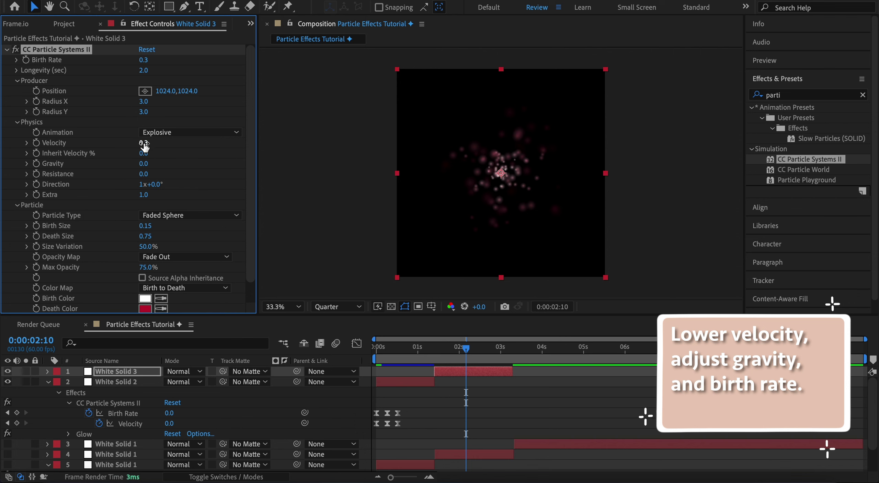
pyautogui.moveTo(145, 143)
pyautogui.mouseDown()
pyautogui.moveTo(155, 144)
pyautogui.moveTo(143, 143)
pyautogui.mouseUp()
pyautogui.moveTo(145, 111)
pyautogui.mouseDown()
pyautogui.moveTo(182, 112)
pyautogui.moveTo(181, 101)
pyautogui.mouseUp()
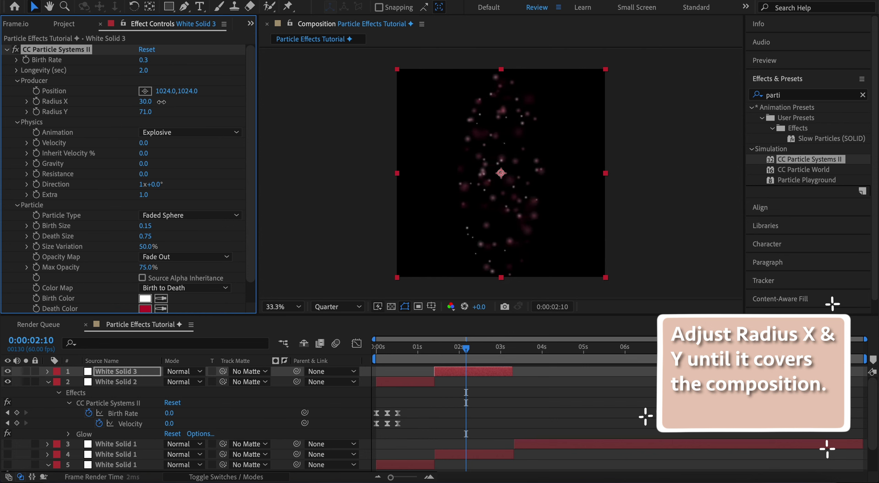
# Scrub back in the timeline to preview the spread-out particles at earlier frames.
pyautogui.moveTo(465, 354)
pyautogui.mouseDown()
pyautogui.moveTo(417, 354)
pyautogui.moveTo(454, 351)
pyautogui.mouseUp()
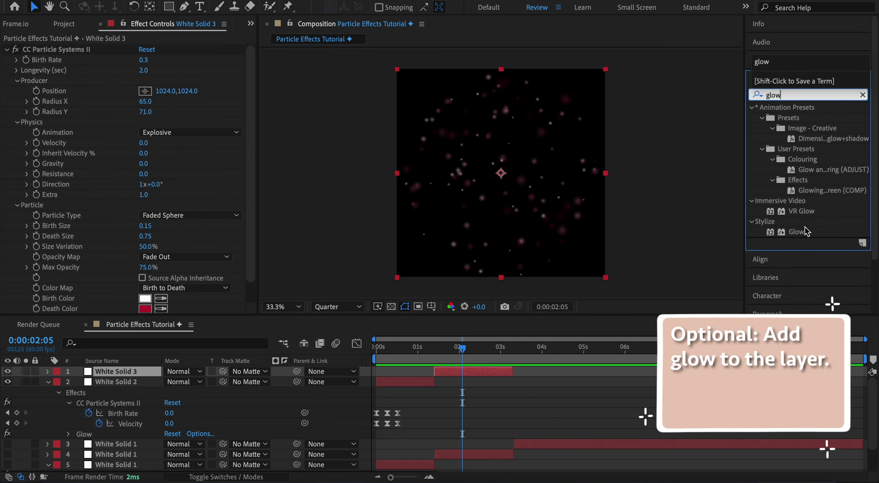
# Apply Glow to White Solid 3, play back the glowing particles, and toggle Glow to compare.
pyautogui.moveTo(96, 320); pyautogui.dragTo(98, 303)
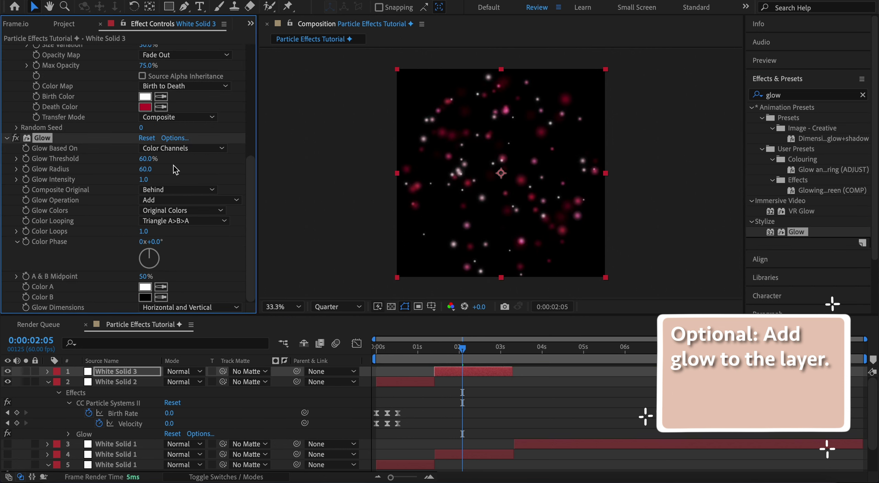
pyautogui.scroll(10, 105, 173)
pyautogui.click(429, 358)
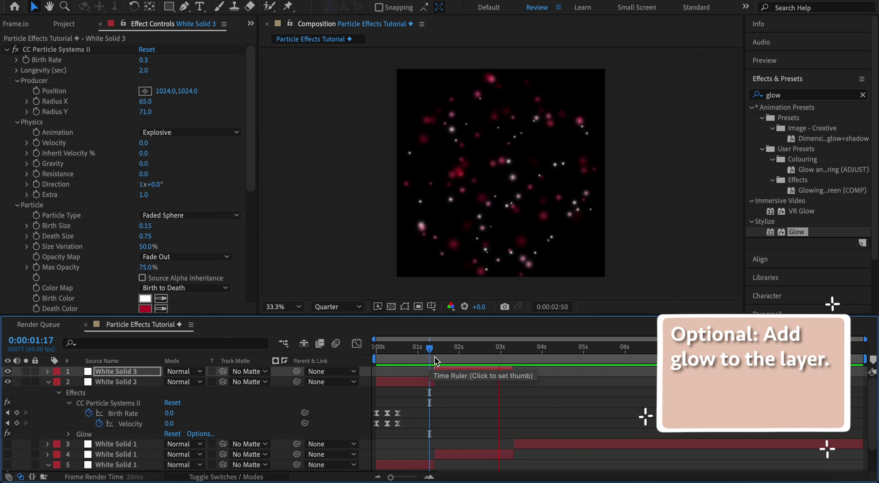
pyautogui.press('space')
pyautogui.scroll(-10, 78, 258)
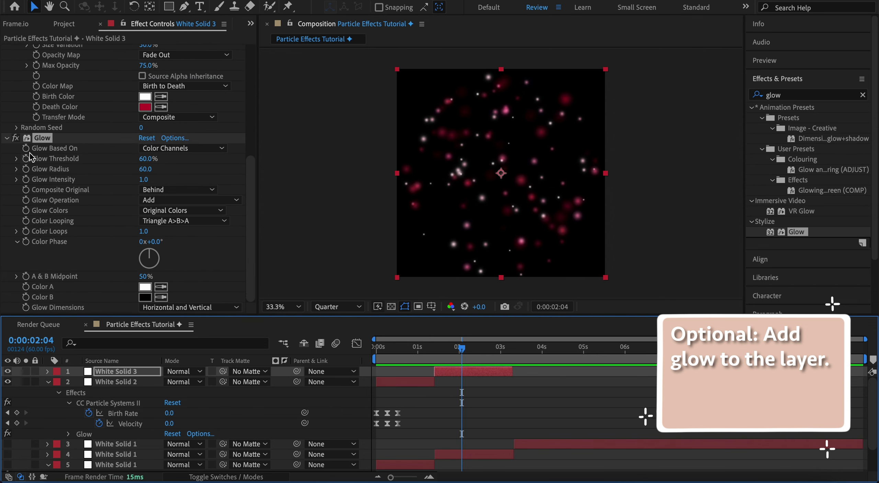
pyautogui.click(15, 138)
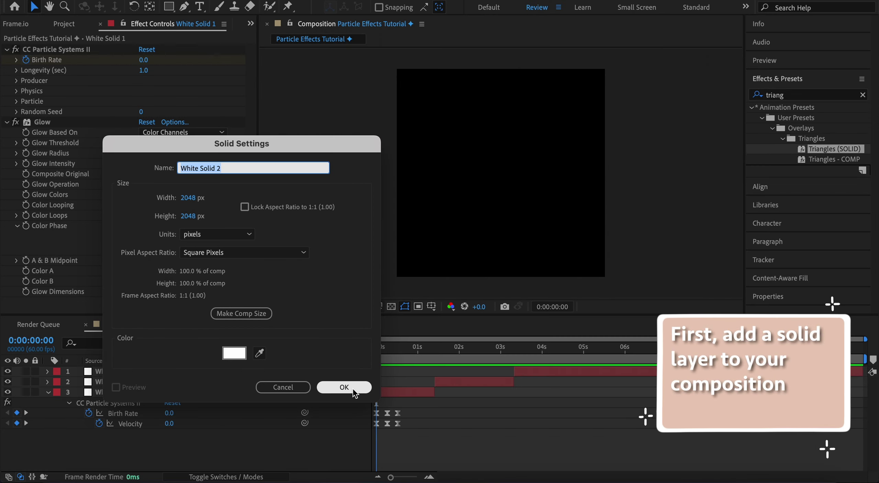
# Create White Solid 4 with CC Particle World, Viscouse animation and gravity 0.
pyautogui.click(362, 390)
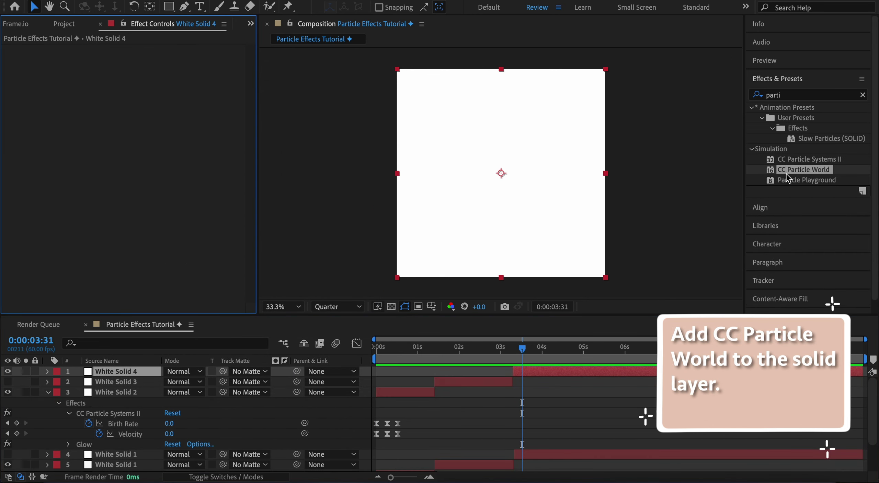
pyautogui.moveTo(787, 176); pyautogui.dragTo(88, 179)
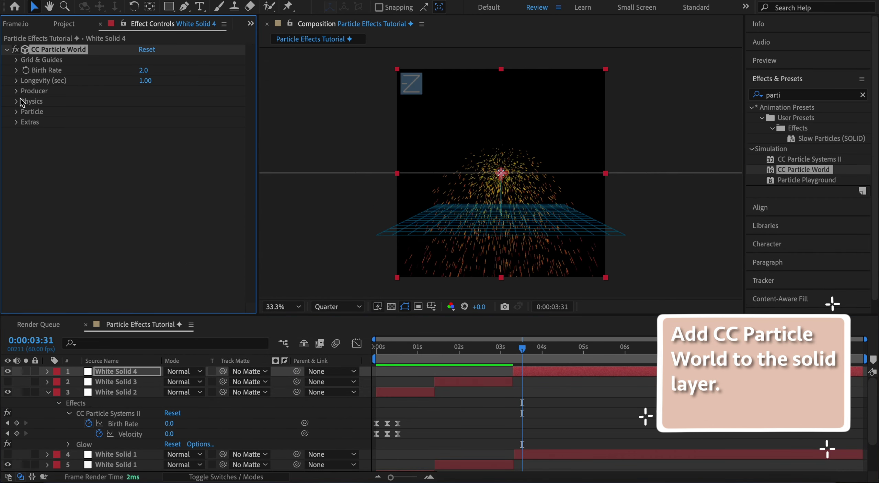
pyautogui.click(17, 90)
pyautogui.click(17, 164)
pyautogui.click(180, 174)
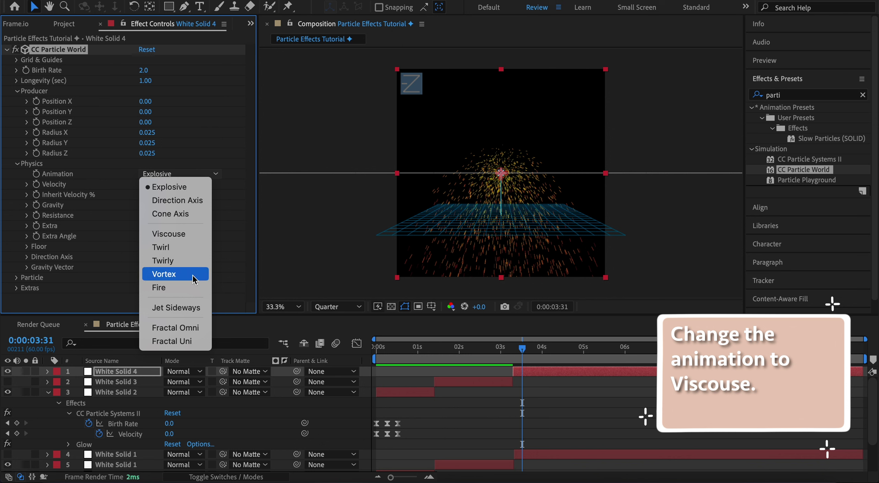
pyautogui.click(185, 233)
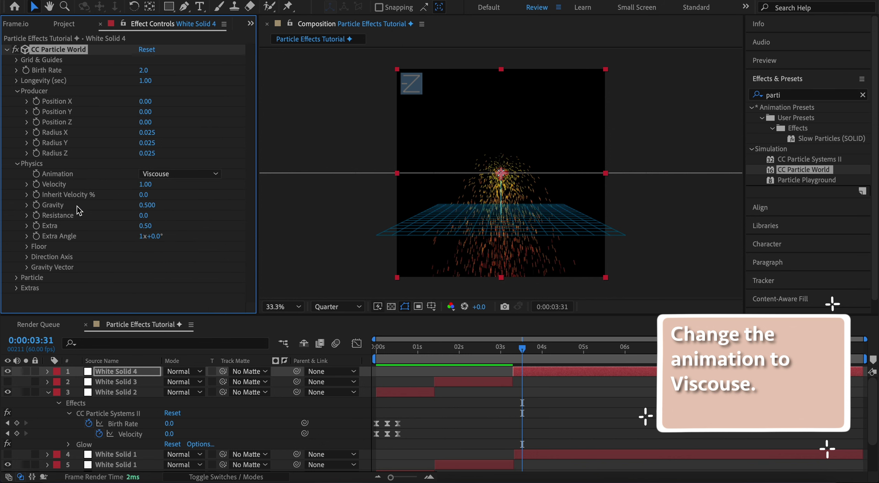
pyautogui.moveTo(146, 205); pyautogui.dragTo(130, 205)
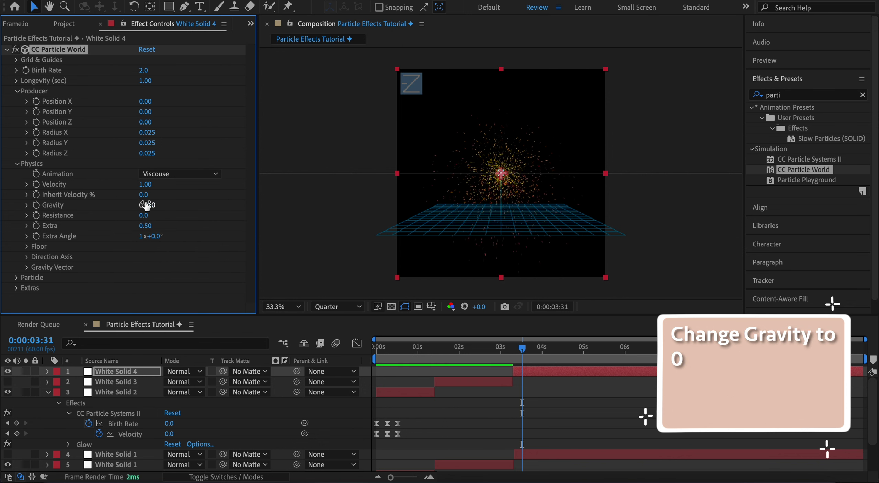
pyautogui.write('0')
pyautogui.press('Return')
# Set the particle type to Tetrahedron and raise Velocity to 2.23.
pyautogui.click(16, 277)
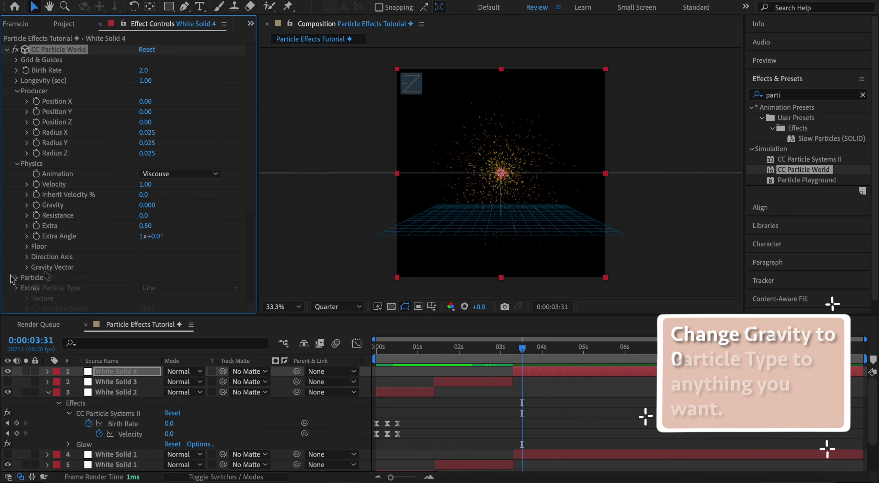
pyautogui.scroll(-3, 206, 240)
pyautogui.click(217, 236)
pyautogui.click(189, 175)
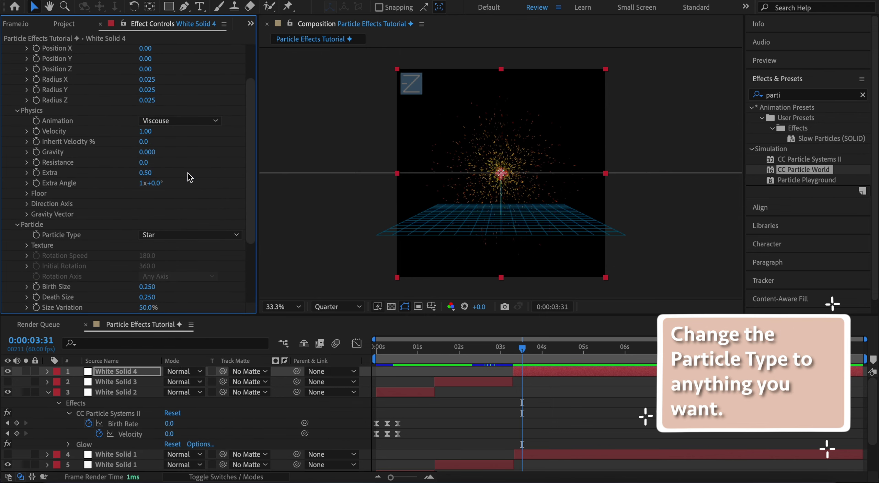
pyautogui.click(164, 235)
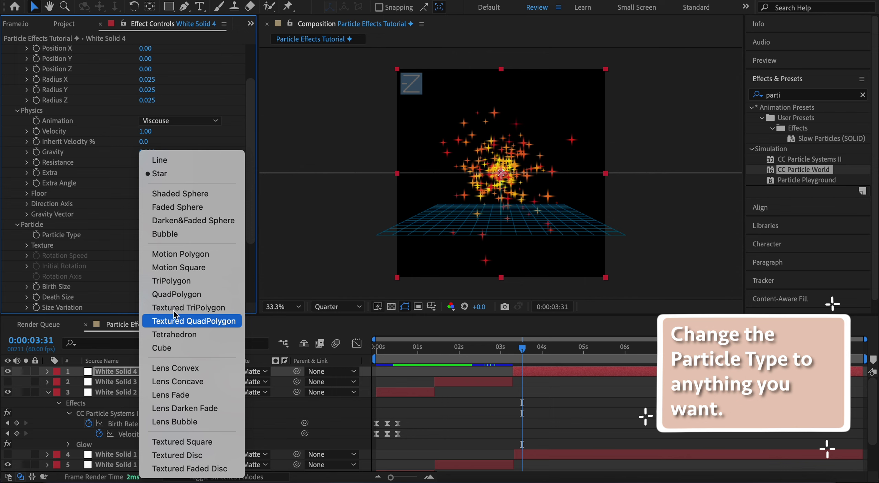
pyautogui.click(179, 334)
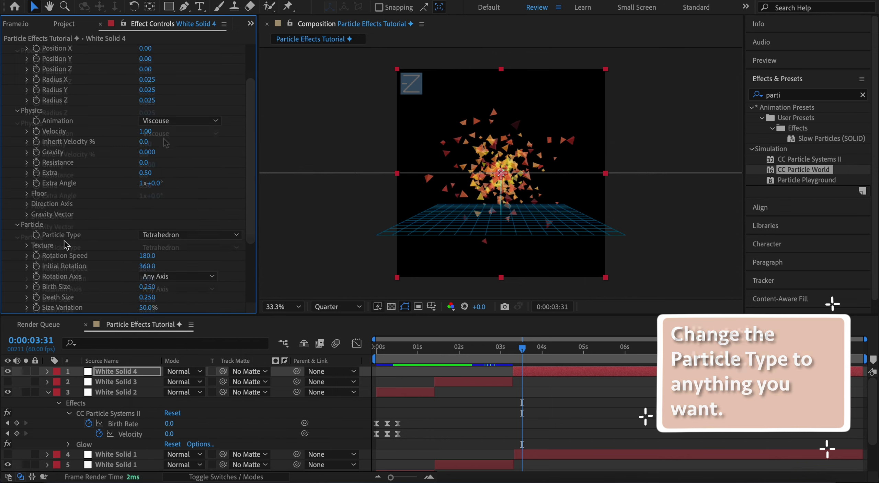
pyautogui.scroll(1, 178, 148)
pyautogui.moveTo(146, 144); pyautogui.dragTo(178, 143)
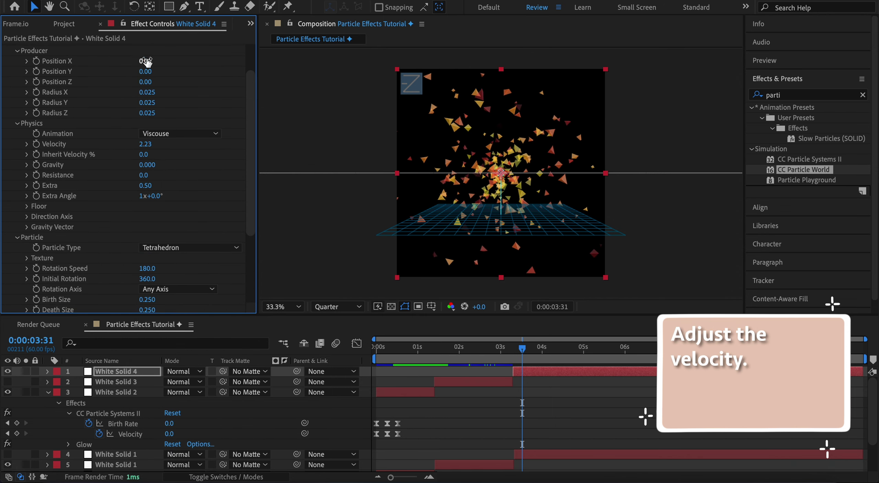
# Set the CC Particle World Birth Color to white and Death Color to blue.
pyautogui.scroll(-5, 144, 61)
pyautogui.click(145, 256)
pyautogui.click(72, 39)
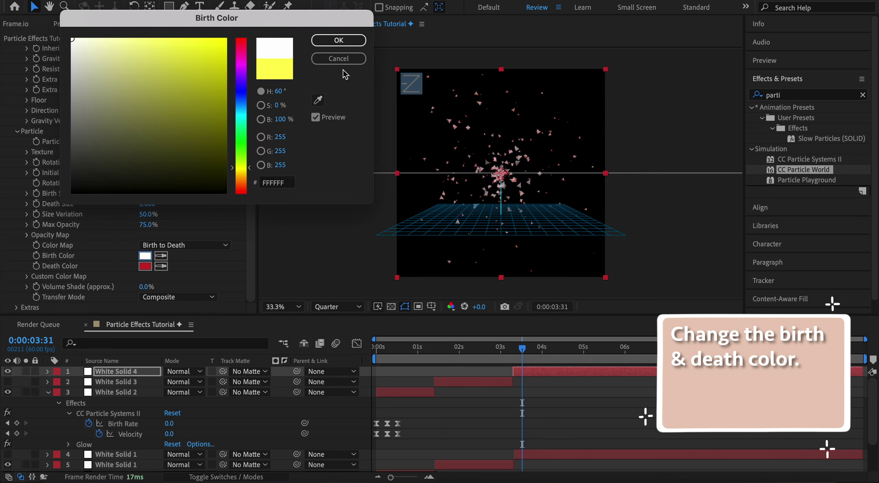
pyautogui.click(338, 40)
pyautogui.click(145, 267)
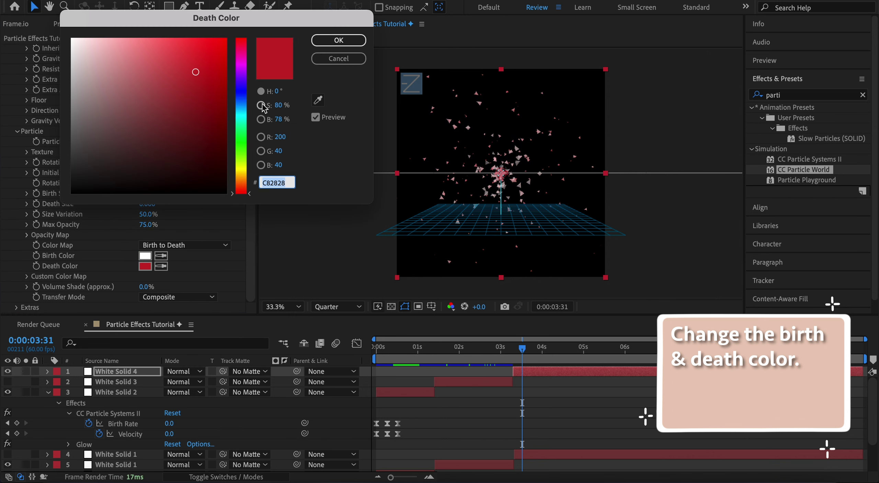
pyautogui.click(240, 100)
pyautogui.click(123, 140)
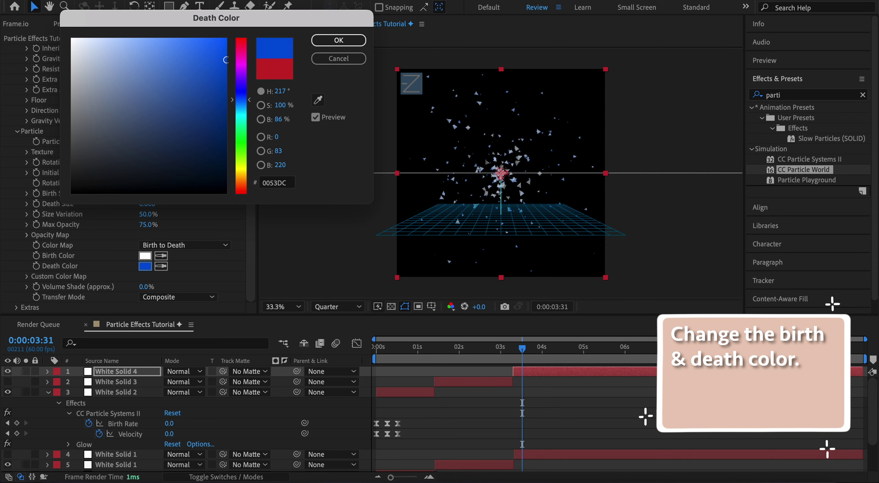
pyautogui.click(363, 39)
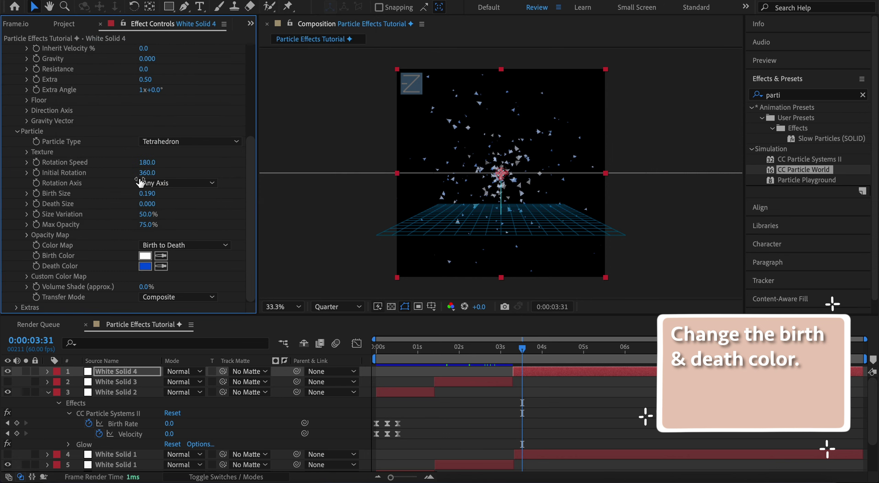
# Add Glow with radius 211, and set velocity 1.26, longevity 2.16, birth rate 0.4.
pyautogui.moveTo(795, 232); pyautogui.dragTo(10, 267)
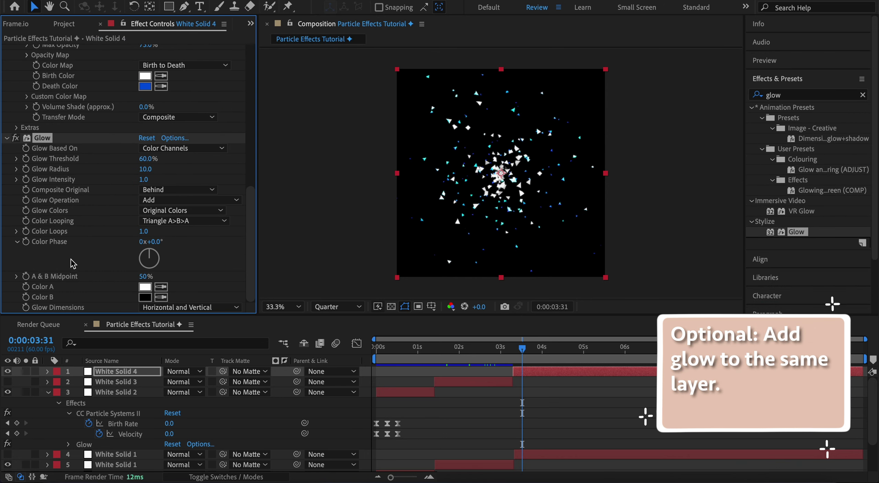
pyautogui.moveTo(150, 171); pyautogui.dragTo(188, 165)
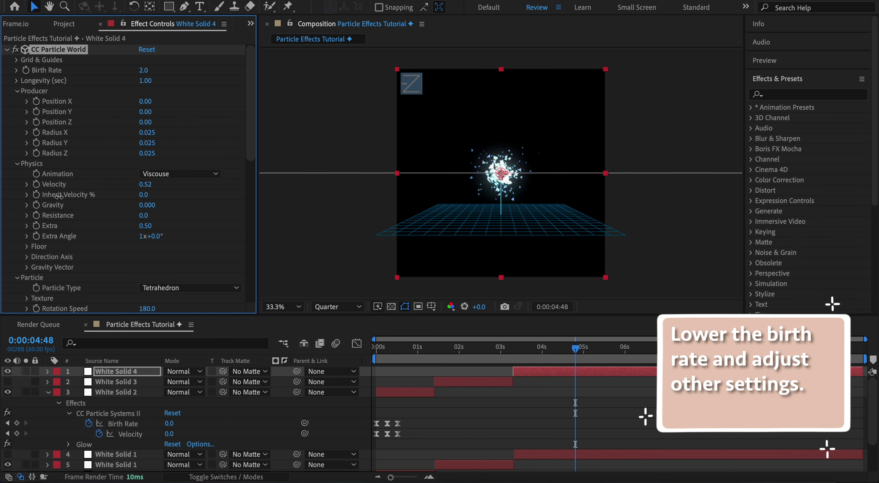
pyautogui.moveTo(60, 196); pyautogui.dragTo(94, 192)
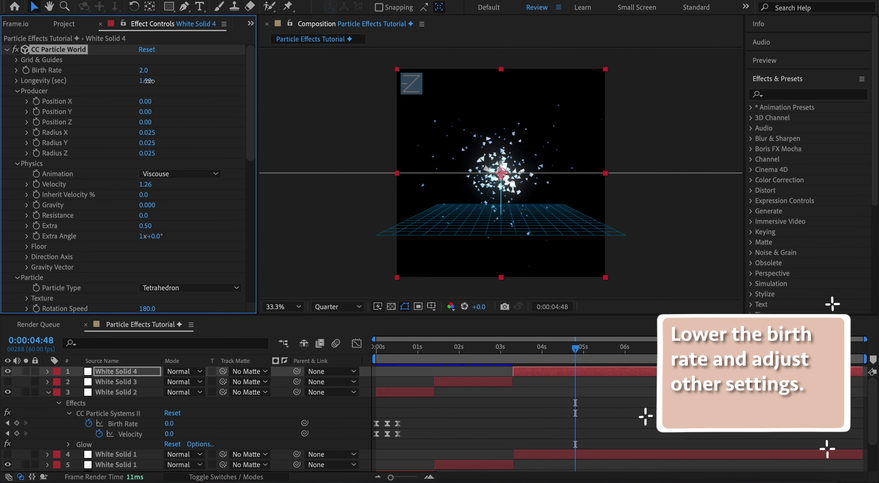
pyautogui.moveTo(148, 81); pyautogui.dragTo(220, 85)
pyautogui.moveTo(146, 74); pyautogui.dragTo(113, 76)
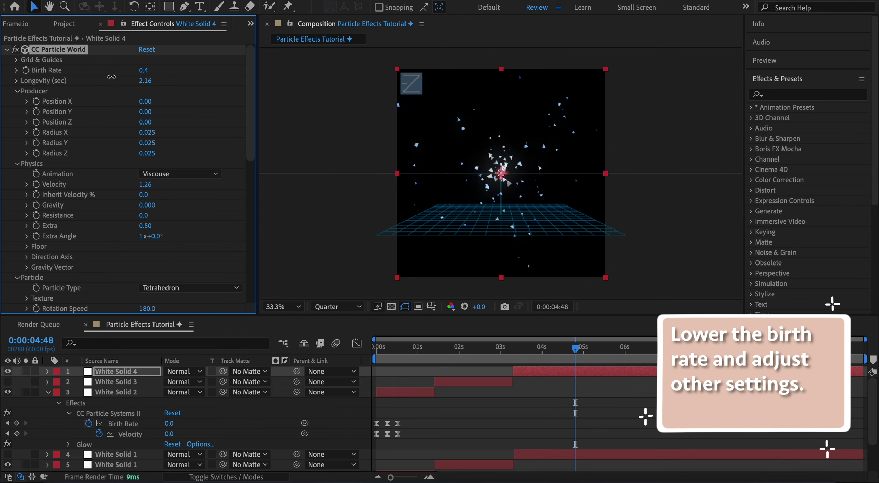
pyautogui.click(516, 351)
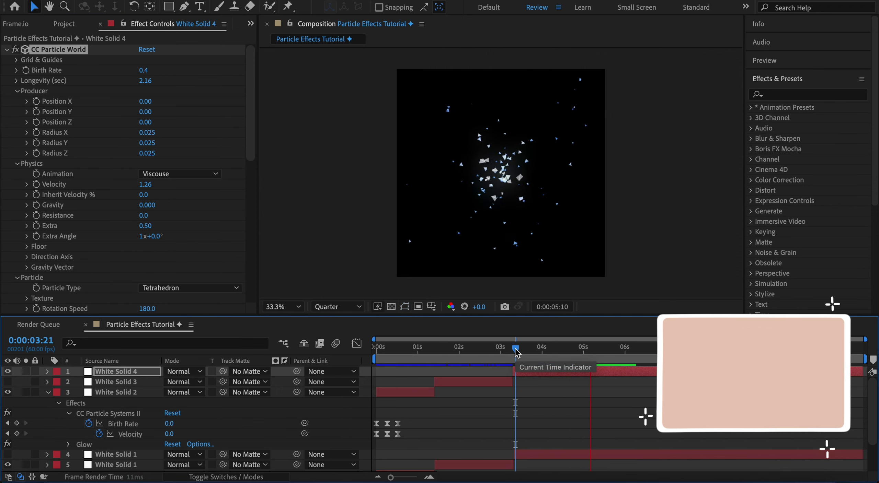
# Pre-compose the particle solid, moving all attributes, into White Solid 4 Comp 1.
pyautogui.press('space')
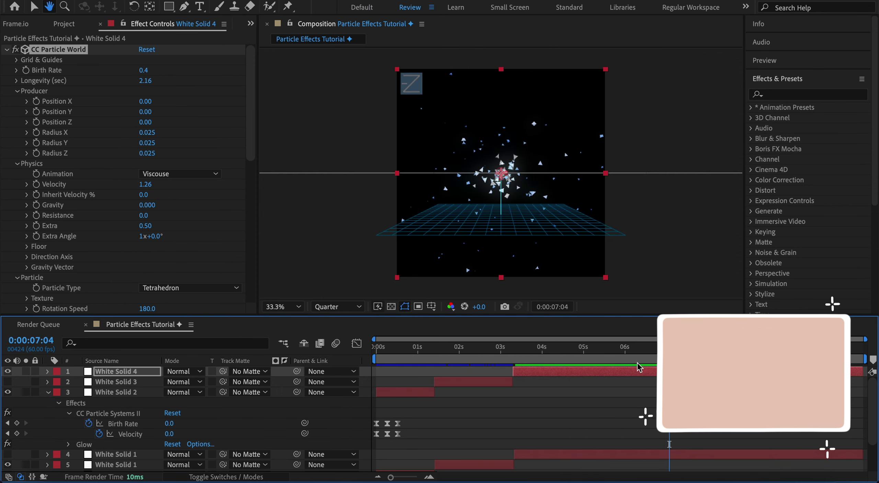
pyautogui.rightClick(632, 372)
pyautogui.click(647, 394)
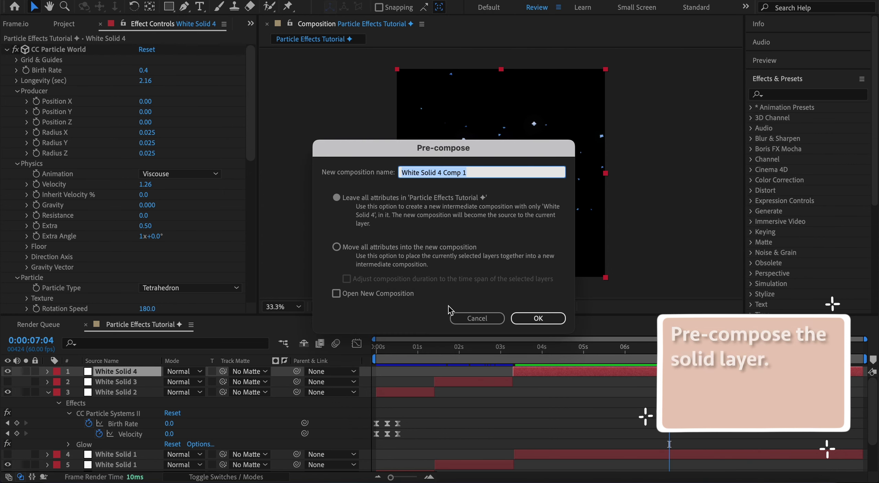
pyautogui.click(417, 248)
pyautogui.click(539, 319)
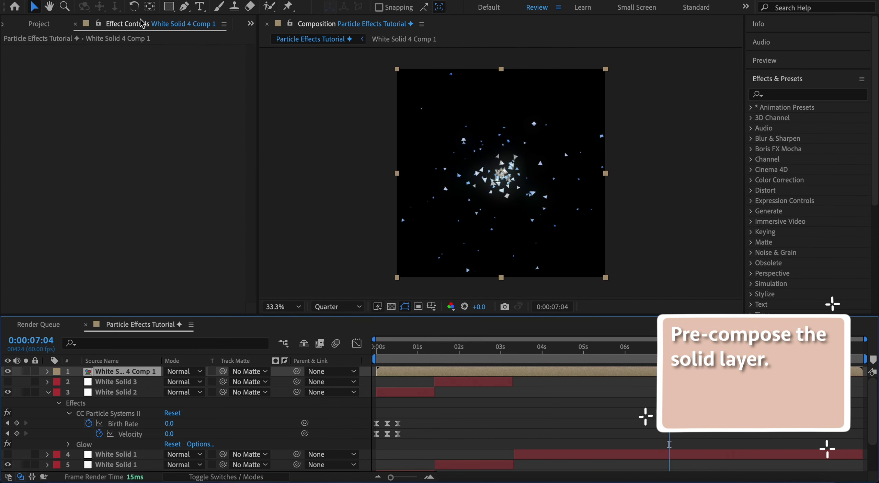
# Draw a circular ellipse mask on the precomp, invert it, and feather it to 491 pixels.
pyautogui.moveTo(169, 10); pyautogui.dragTo(185, 23)
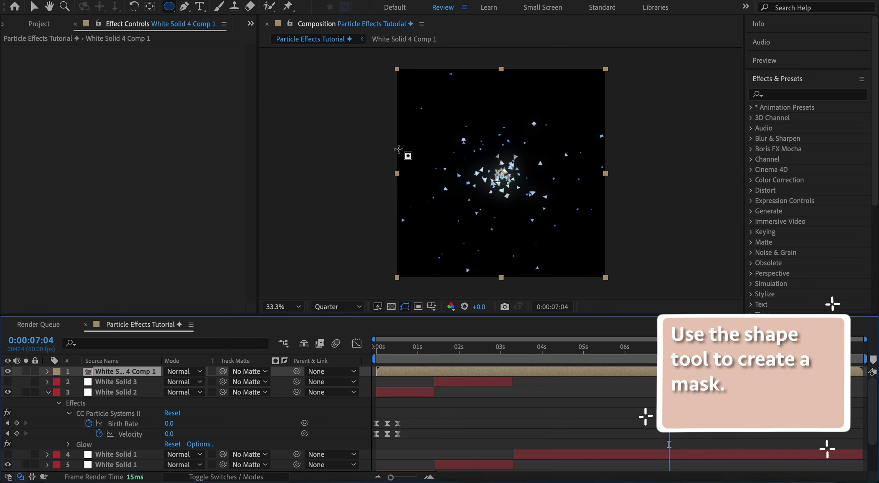
pyautogui.moveTo(433, 115); pyautogui.dragTo(585, 256)
pyautogui.click(210, 393)
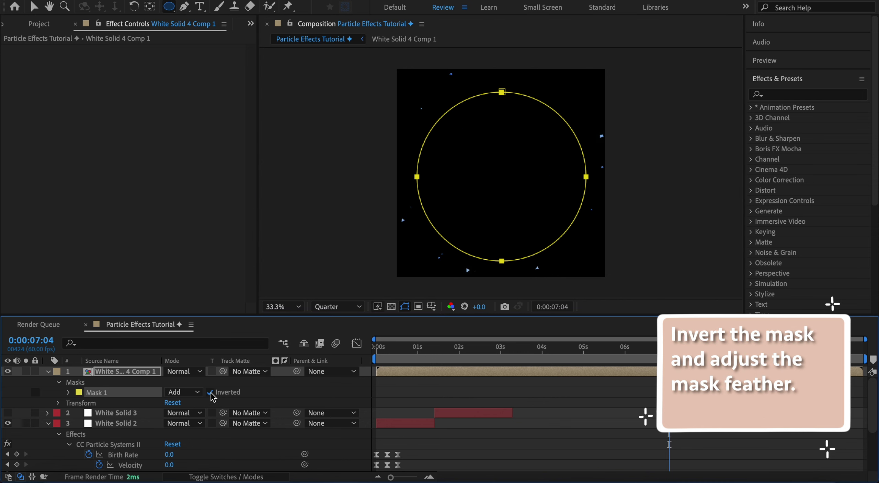
pyautogui.click(68, 392)
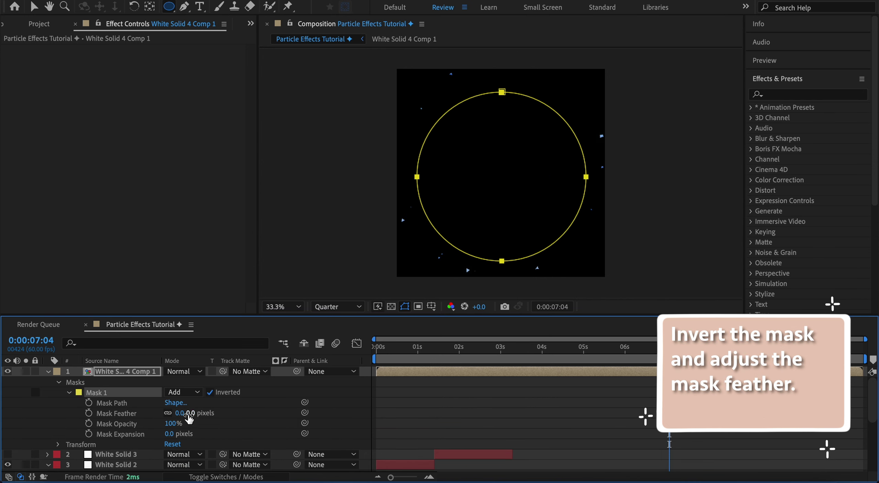
pyautogui.moveTo(189, 413); pyautogui.dragTo(342, 415)
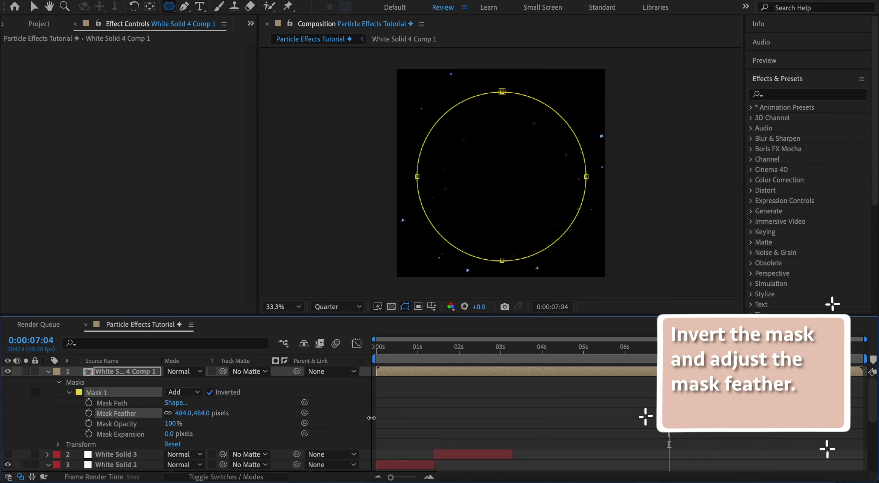
pyautogui.click(588, 348)
pyautogui.press('space')
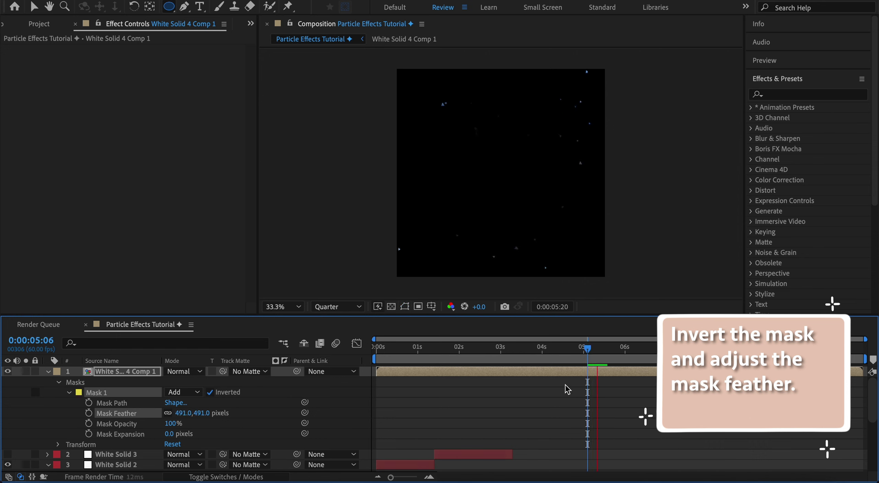
pyautogui.click(566, 389)
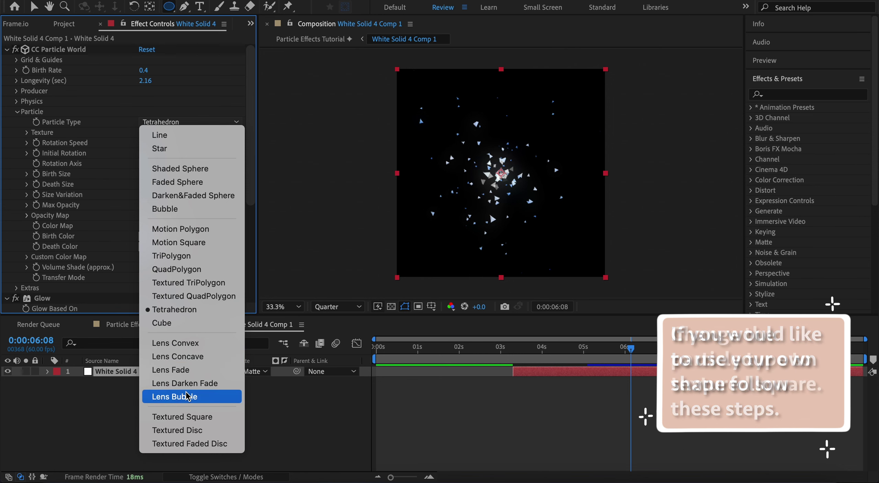
# Make particles Textured Square using the hidden 4_Pointed_Star.png layer, with birth size 0.900.
pyautogui.click(186, 418)
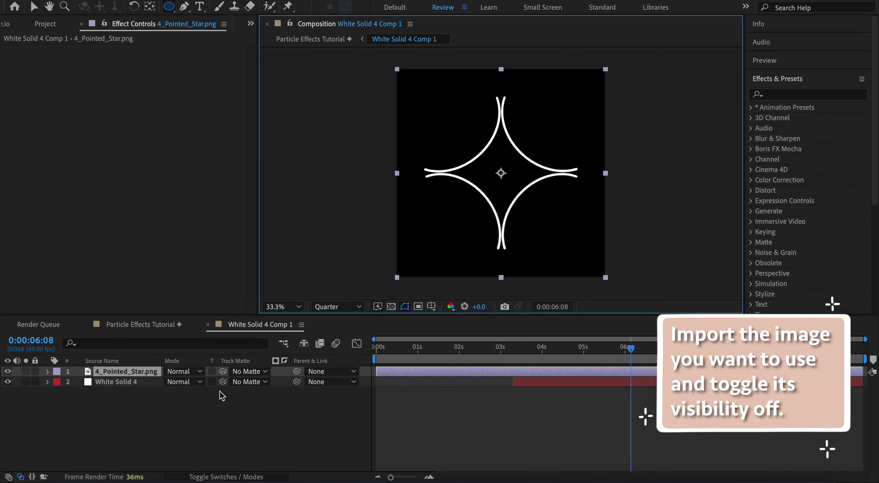
pyautogui.click(8, 372)
pyautogui.click(27, 132)
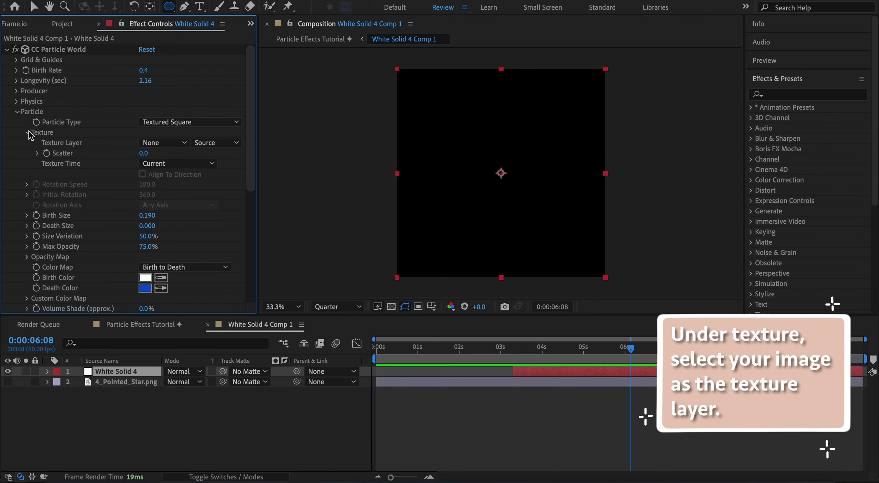
pyautogui.click(165, 143)
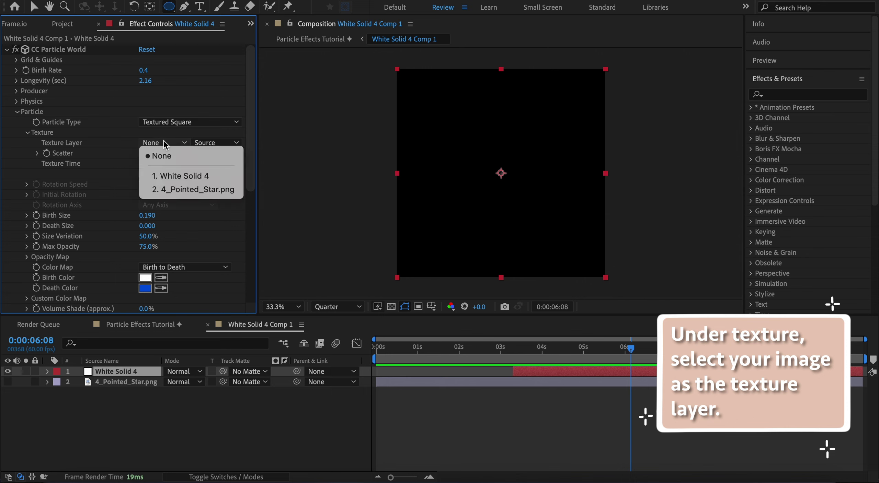
pyautogui.click(206, 190)
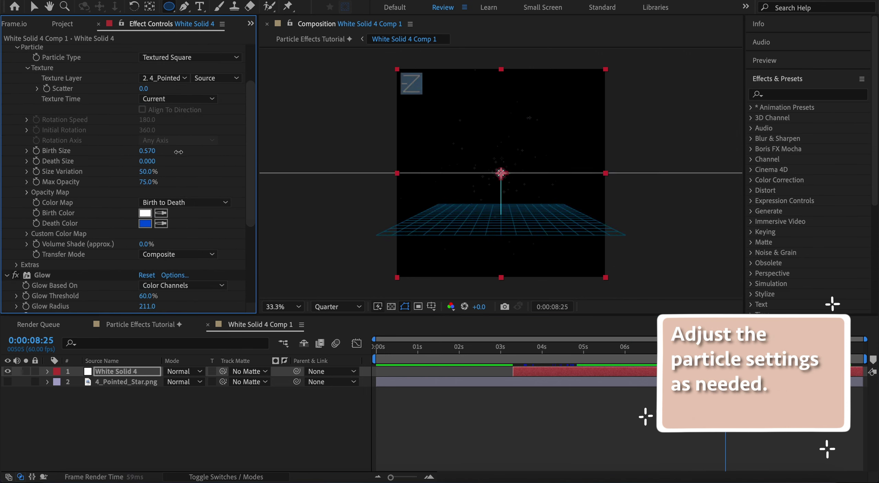
pyautogui.moveTo(218, 152); pyautogui.dragTo(192, 153)
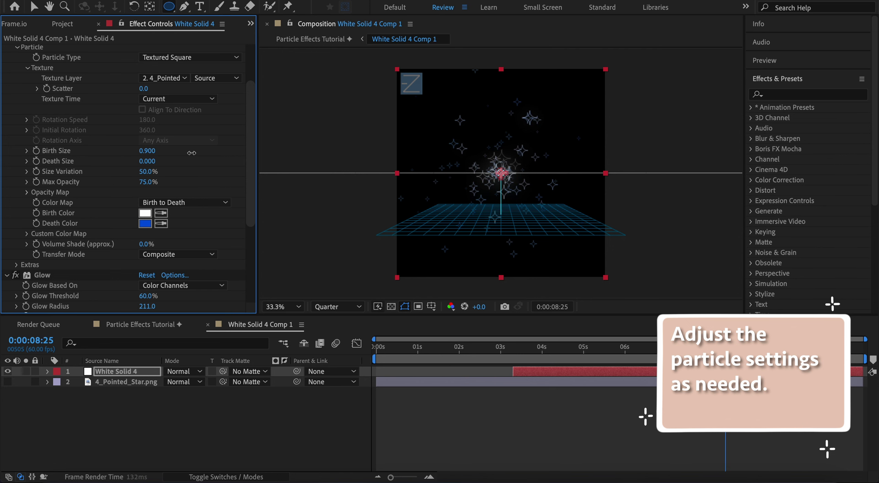
pyautogui.click(130, 325)
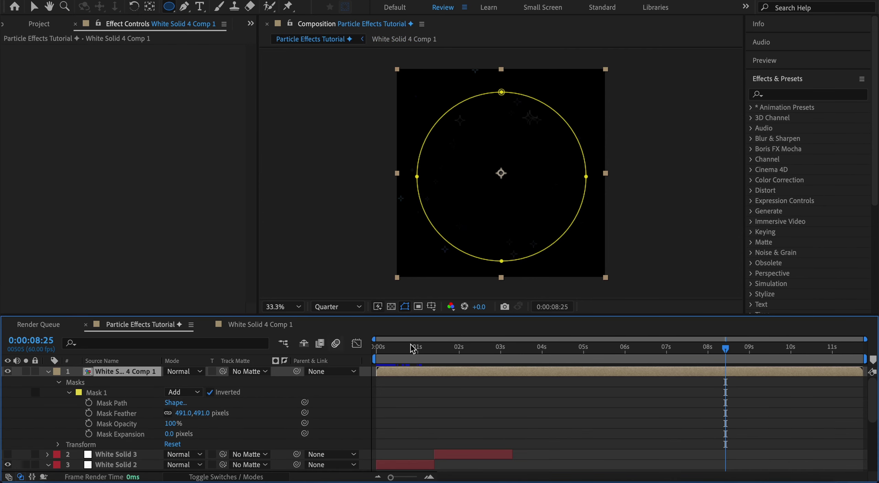
pyautogui.moveTo(704, 357); pyautogui.dragTo(667, 360)
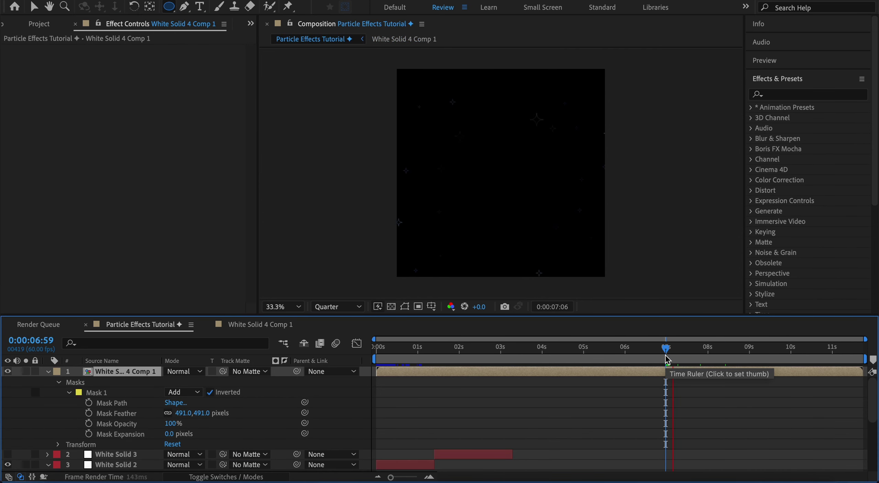